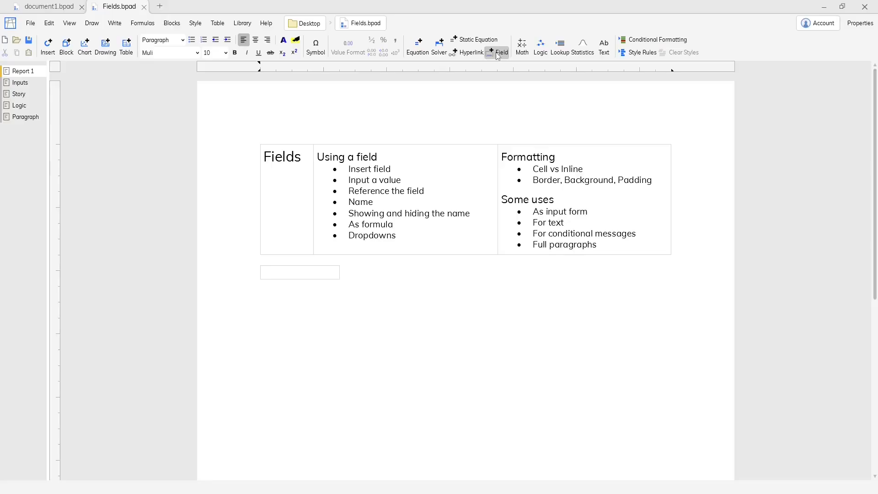
Step: Fill the empty field below the table with the text "This is text"
click(296, 273)
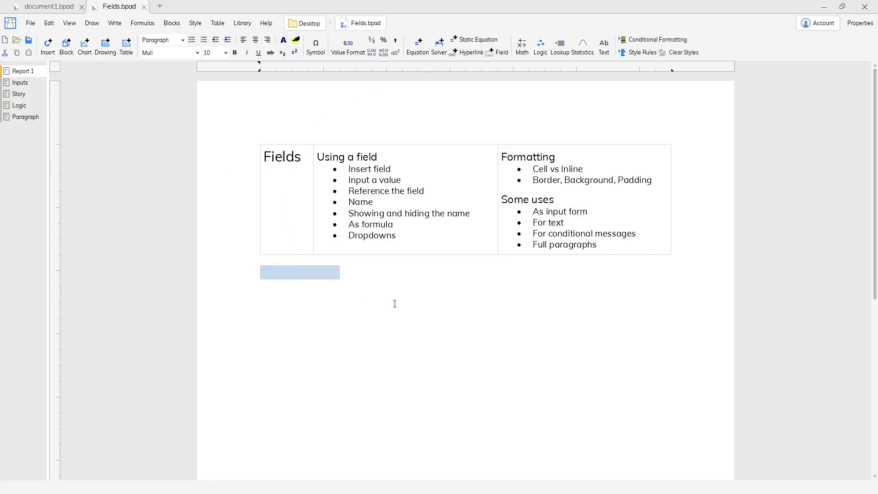
text(This is text)
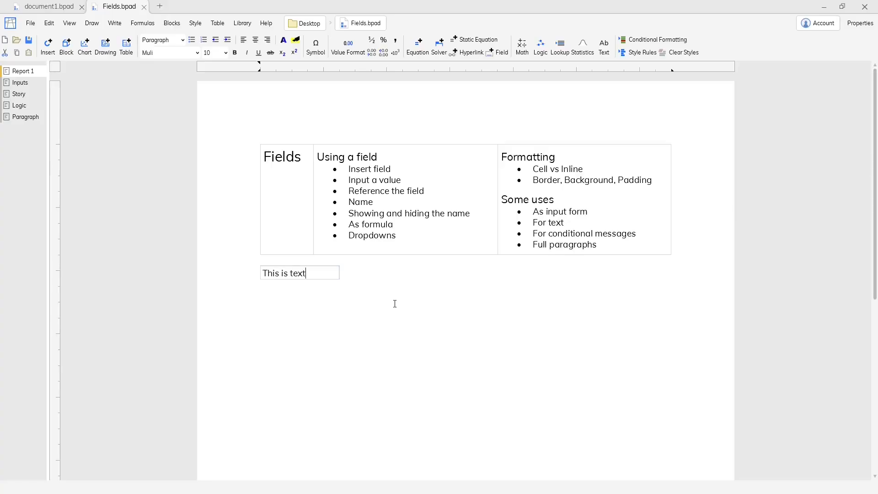
key(Return)
click(411, 282)
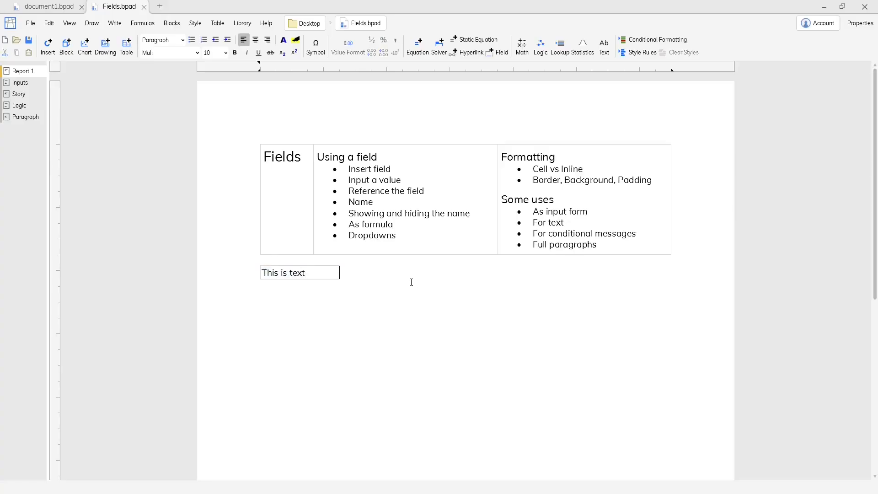
Step: Add an equation two lines below the field that references the field
key(Return)
key(Return)
text(=)
click(318, 277)
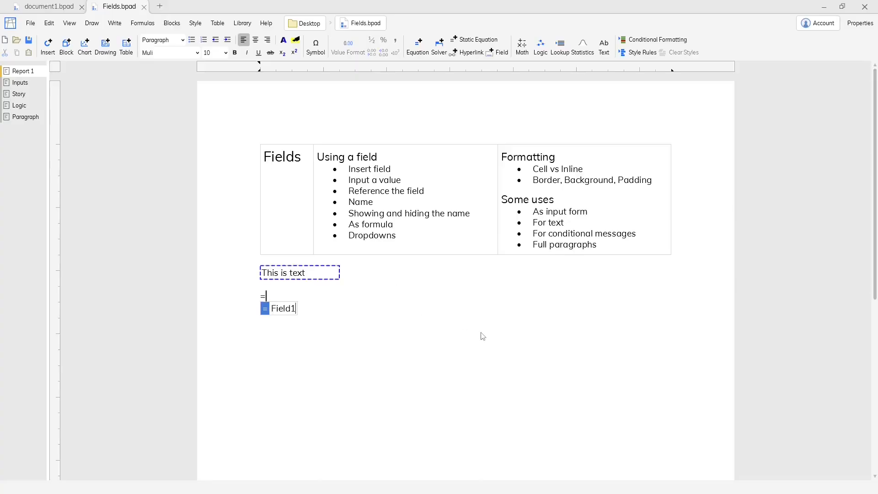
key(Return)
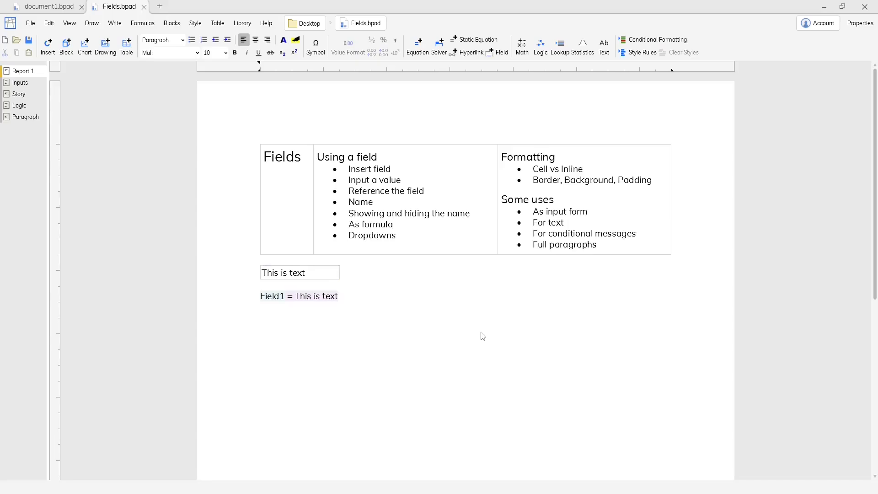
Step: Set the value of the field below the table to 10 ft
click(290, 274)
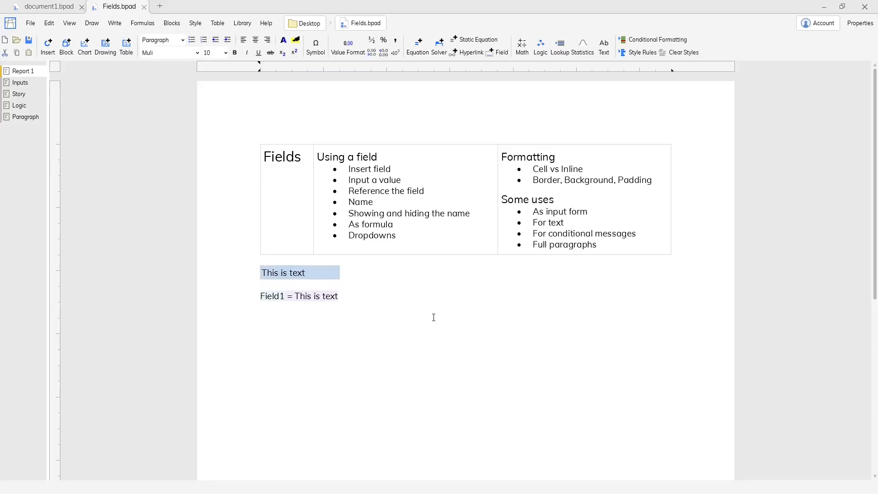
text(10 ft)
key(Return)
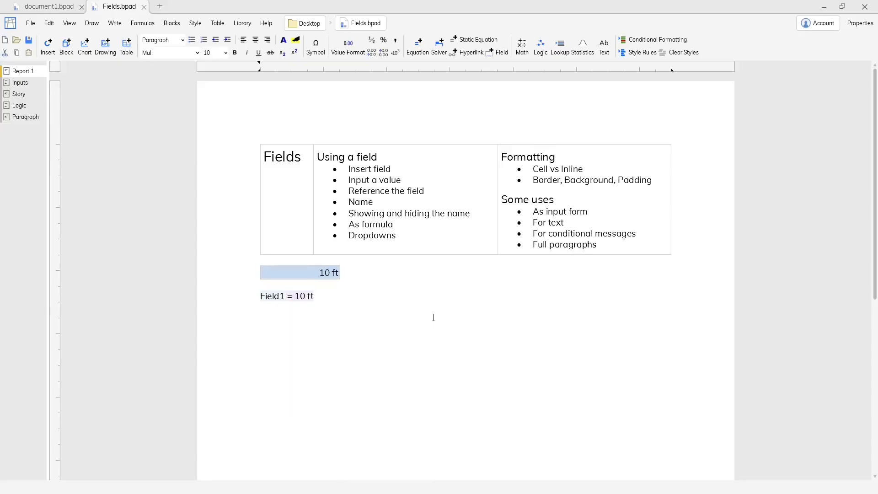
Step: Edit the equation below the field so that the referenced field is squared
double_click(275, 297)
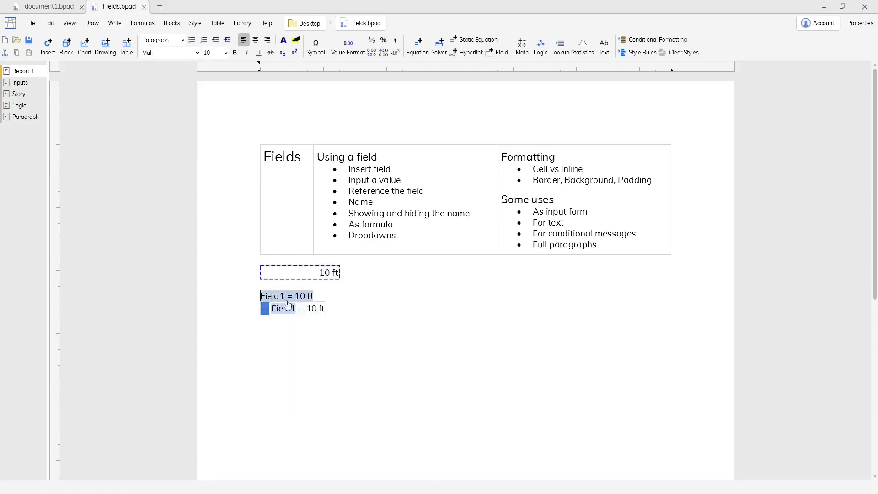
click(295, 308)
text(^2)
key(Return)
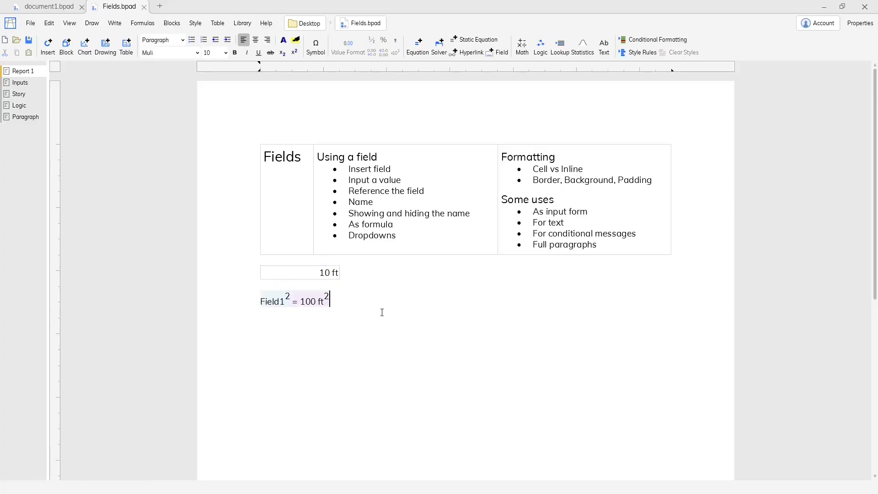
Step: Show the properties of the 10 ft field and name it Length
click(301, 277)
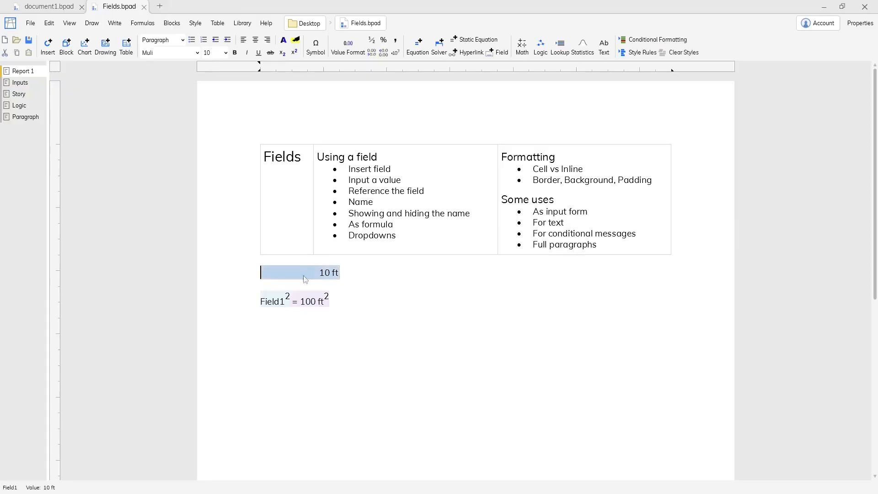
click(867, 25)
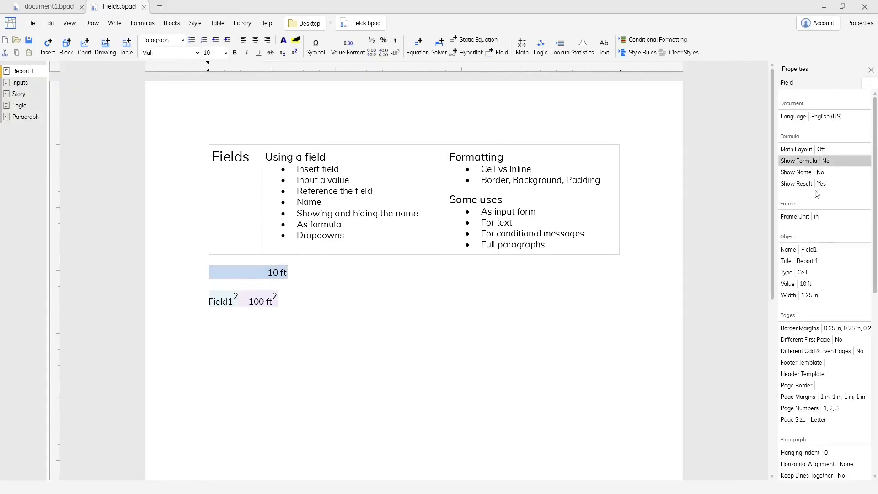
click(827, 250)
text(Length)
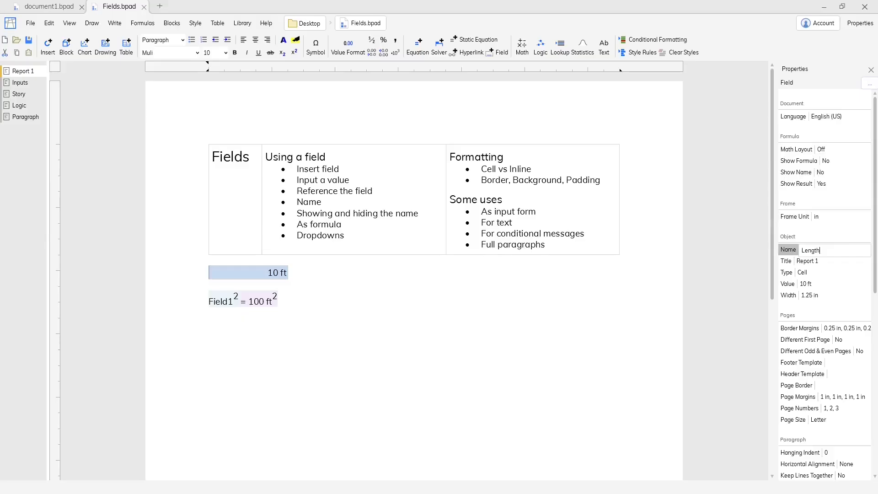
key(Return)
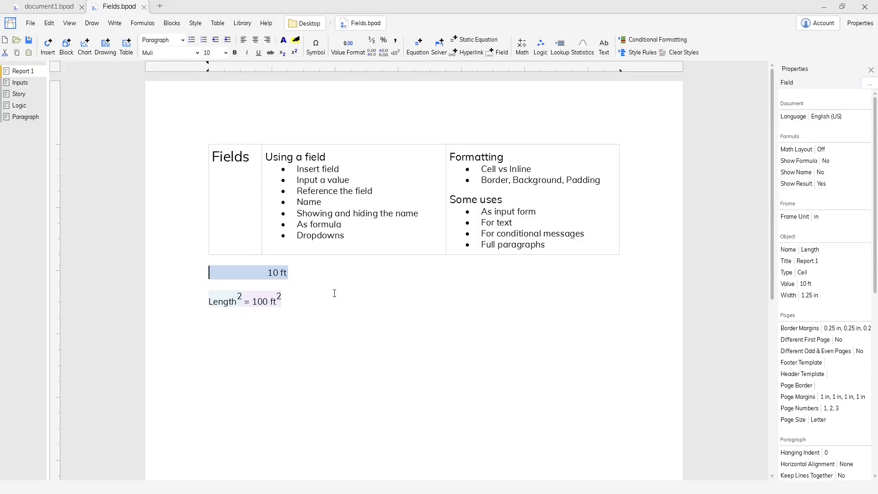
Step: Make the Length field show its name along with its value
click(834, 173)
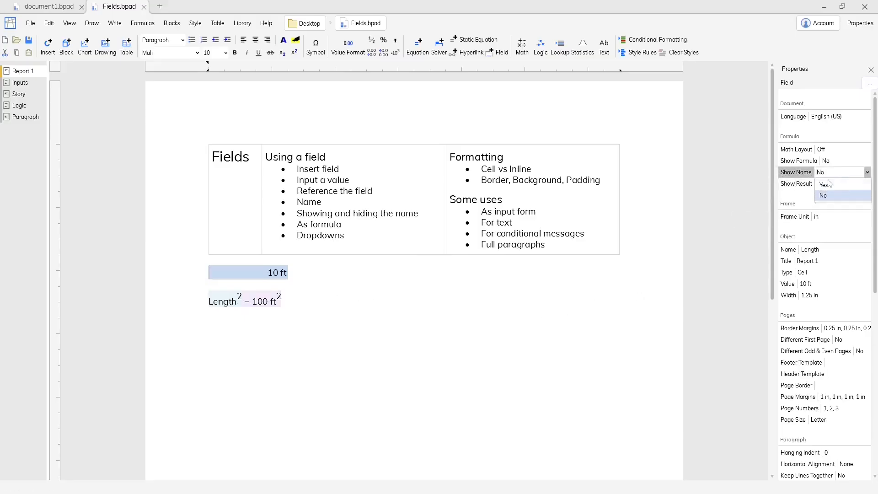
click(825, 185)
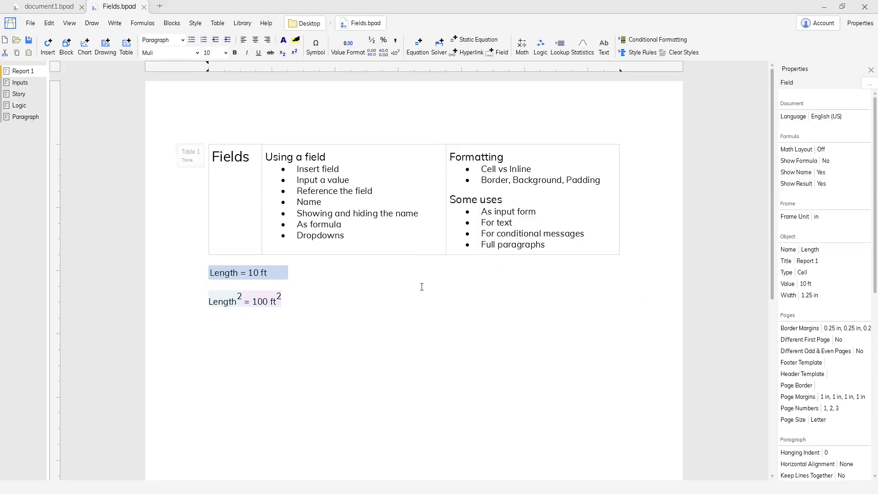
double_click(267, 277)
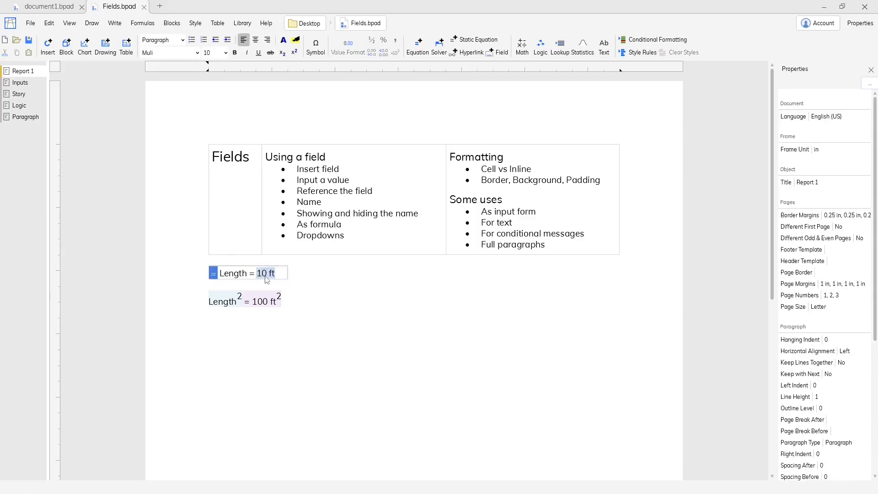
click(278, 272)
Step: Insert a second field one tab after the Length field and enter the formula Width = 10m*2 in it
click(295, 274)
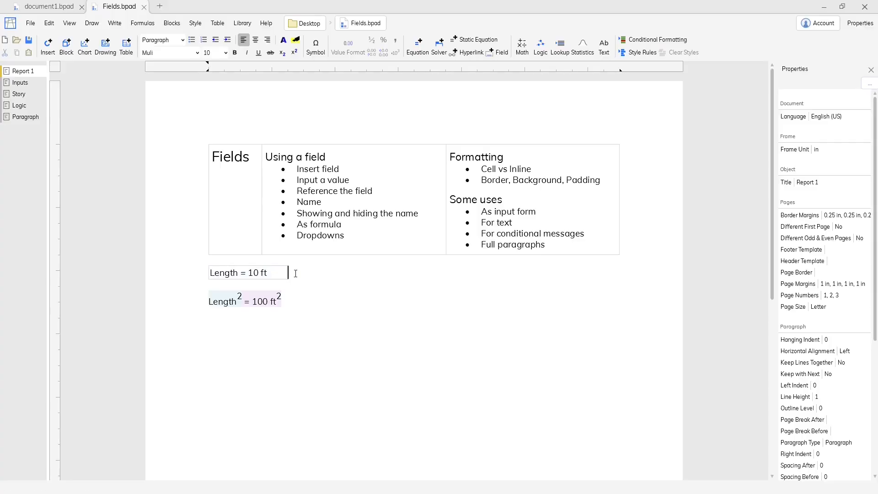
key(Tab)
click(498, 53)
click(348, 273)
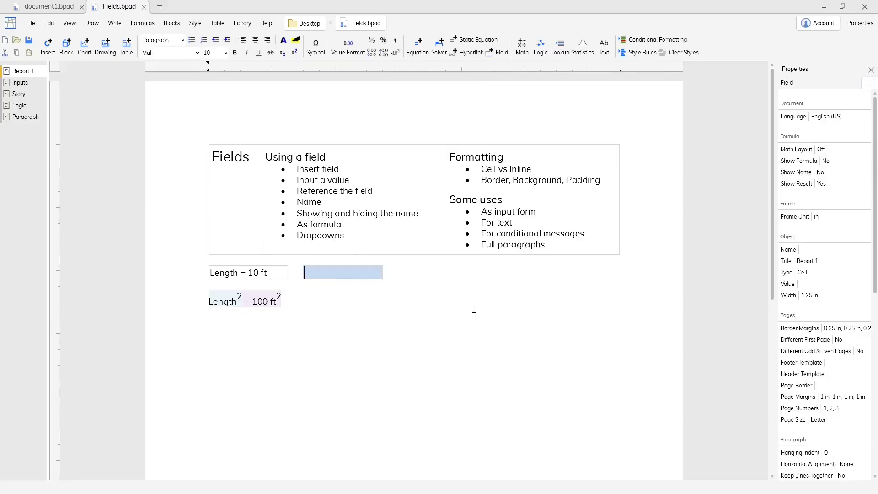
text(= )
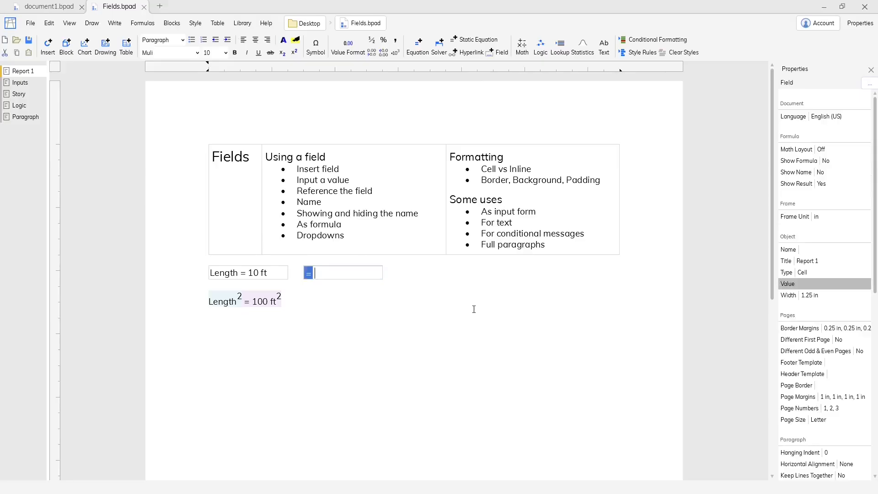
text(Width = 10m*2 = 20 m)
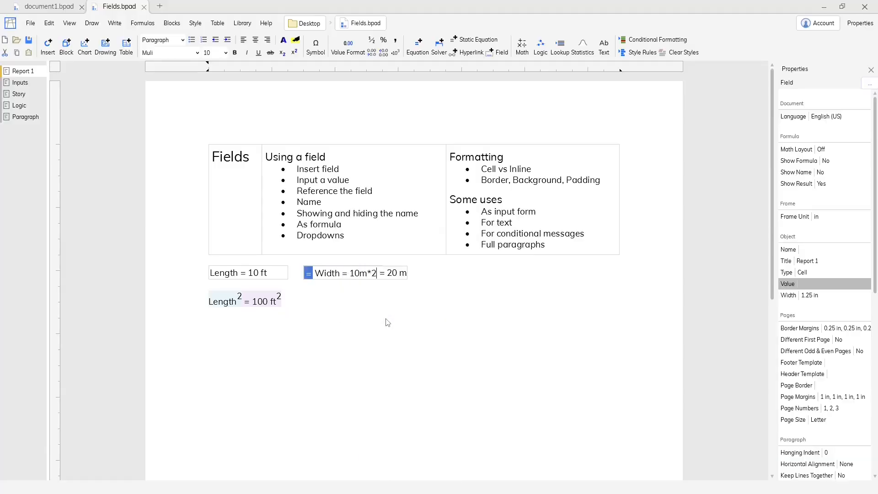
key(Return)
Step: Replace the squared-length equation with Area = Length*Width, referencing both fields
click(336, 299)
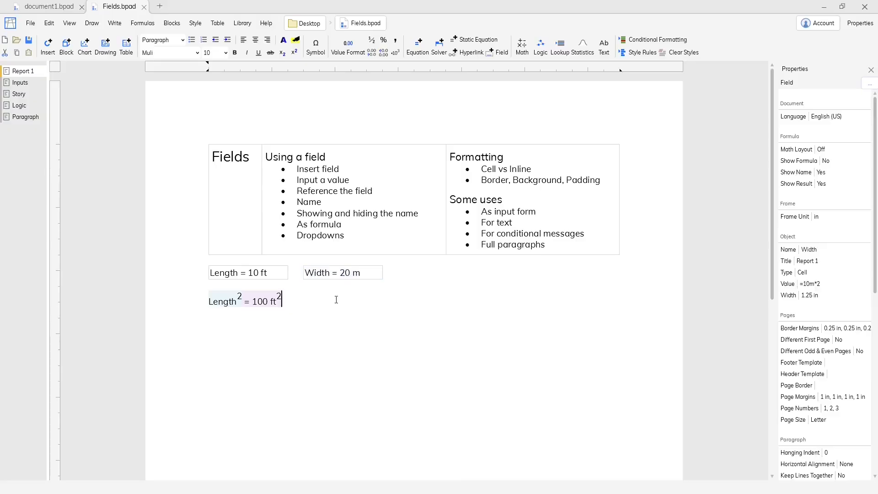
key(BackSpace)
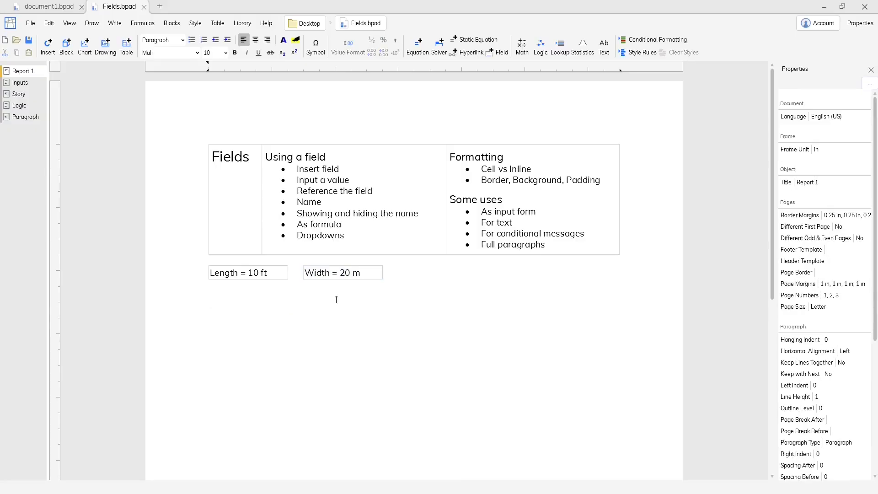
text(=)
text(Area =)
text(Length*)
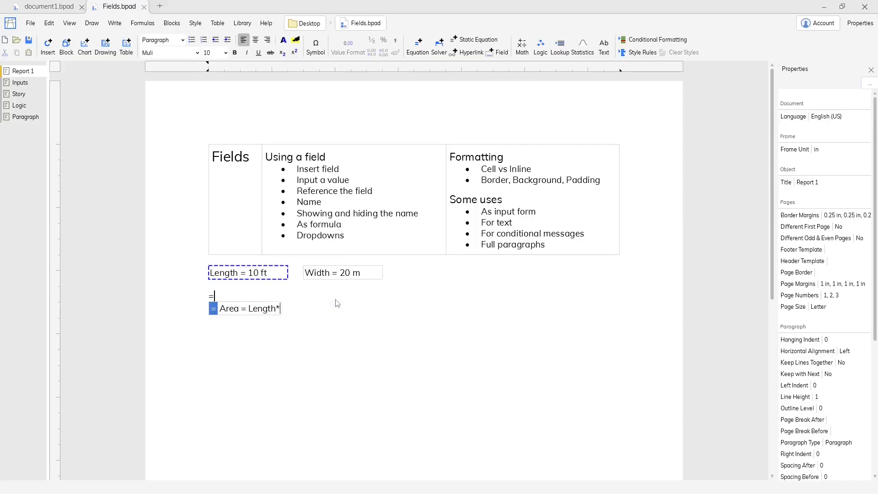
click(342, 274)
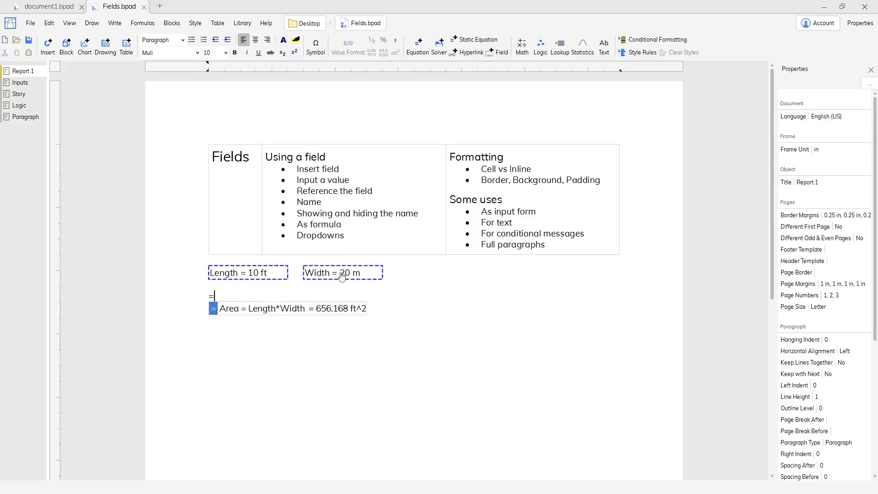
key(Return)
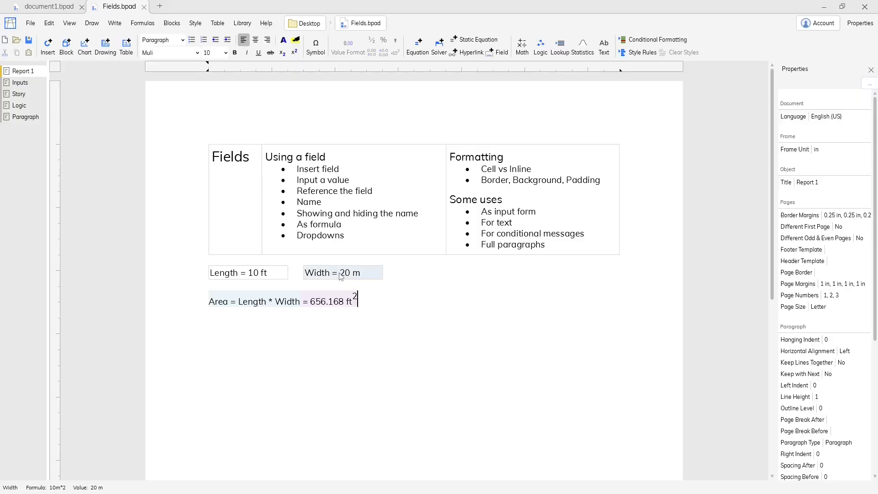
Step: Open the Width field's value definition and set it to From Option List
click(341, 276)
scroll(844, 234, down, 3)
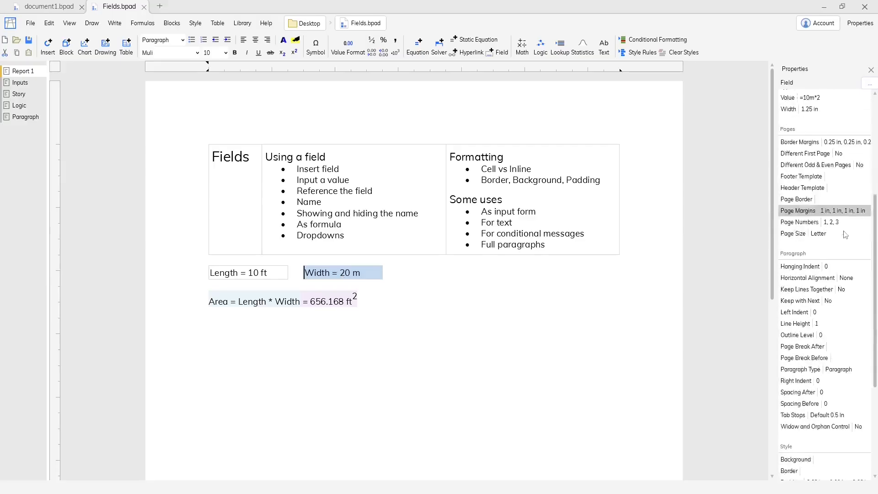
scroll(845, 234, down, 3)
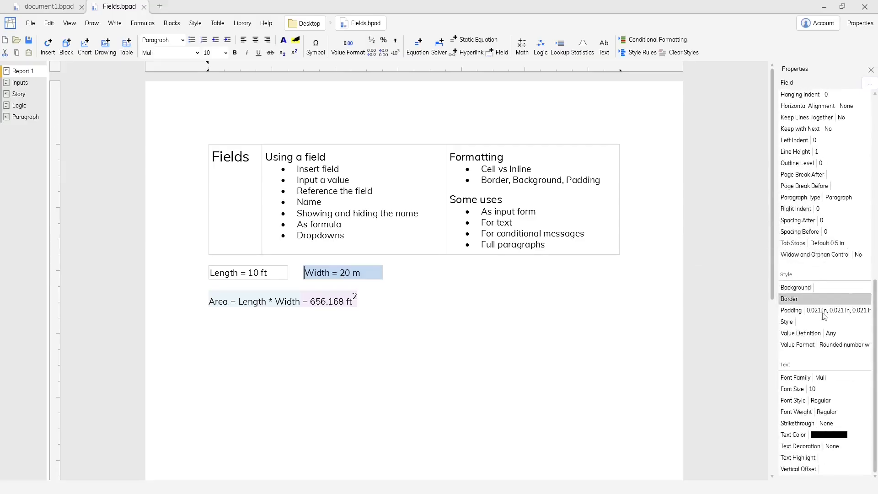
click(828, 334)
click(102, 105)
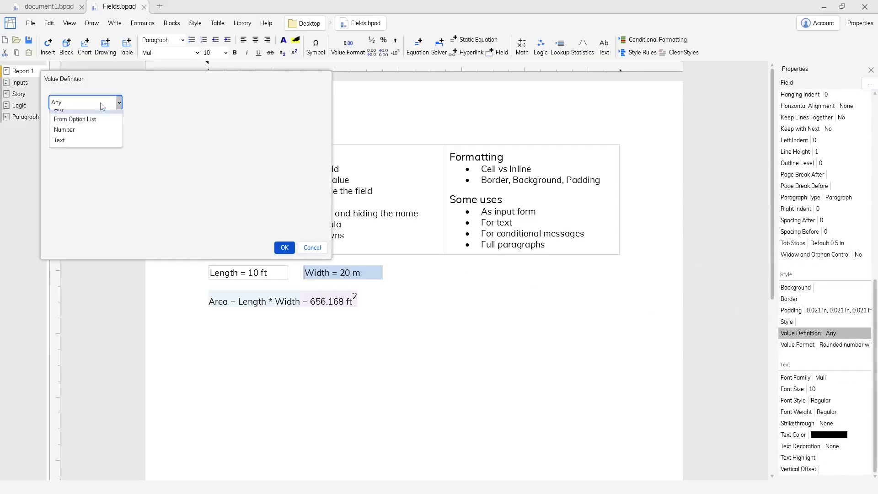
click(89, 119)
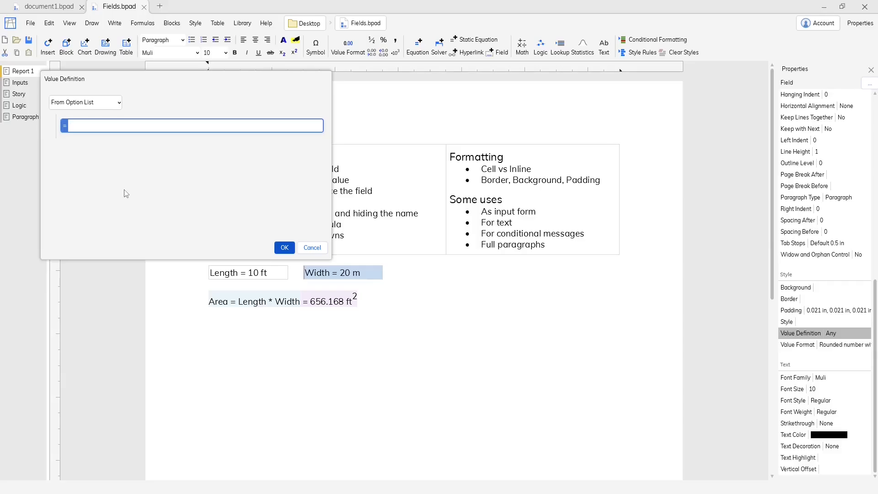
Step: Define the Width field's options as LinearSeries(6m, 16m, 2m) and choose 8 m as its value
text(LinearSer)
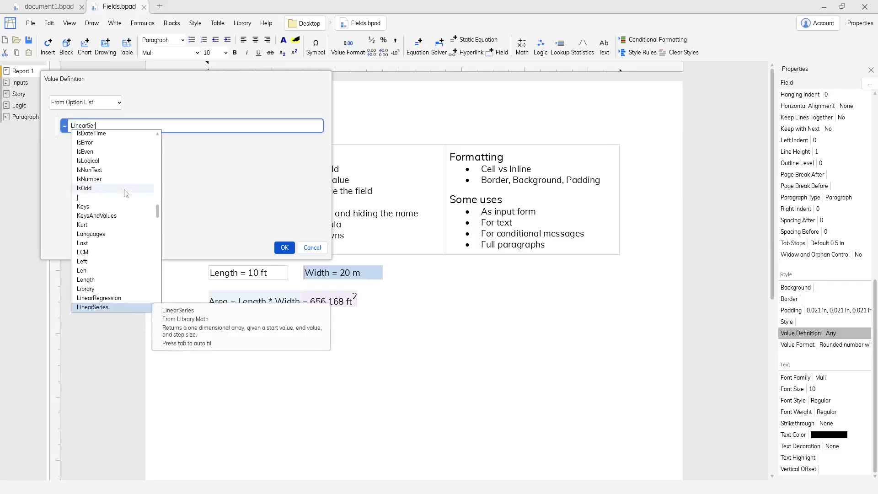
text(ies()
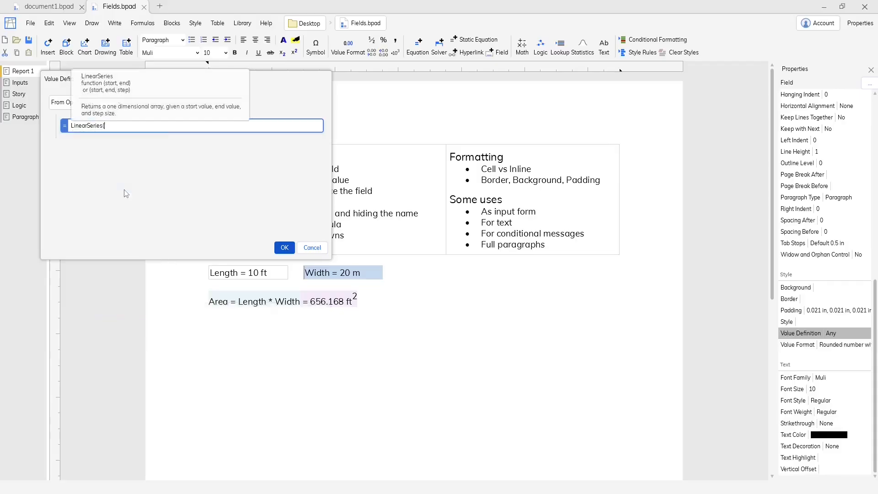
text(6m, 16m, 2m))
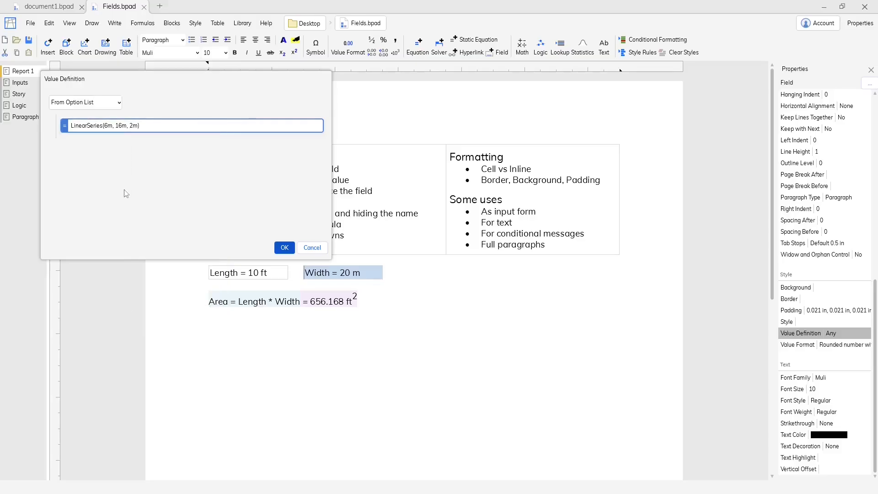
key(Return)
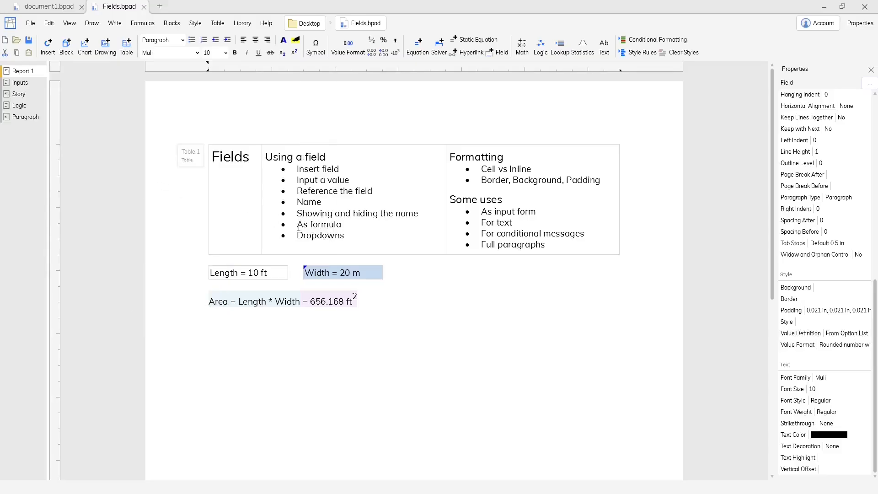
click(349, 277)
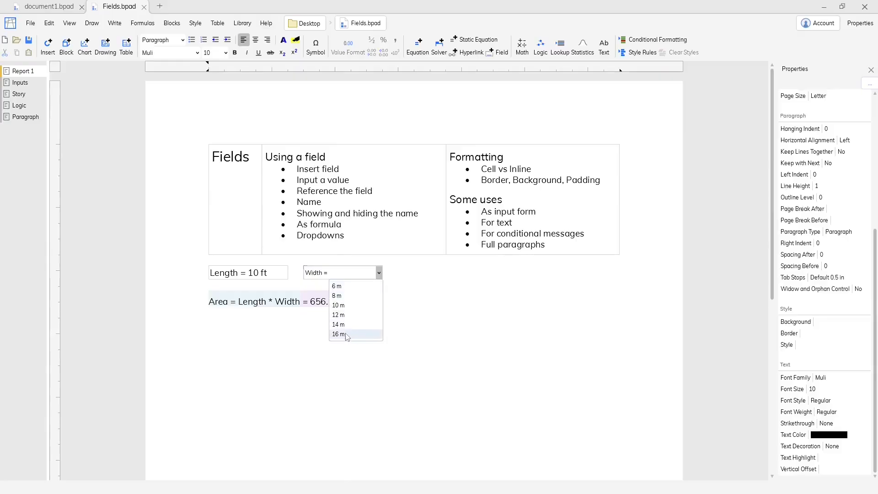
click(359, 297)
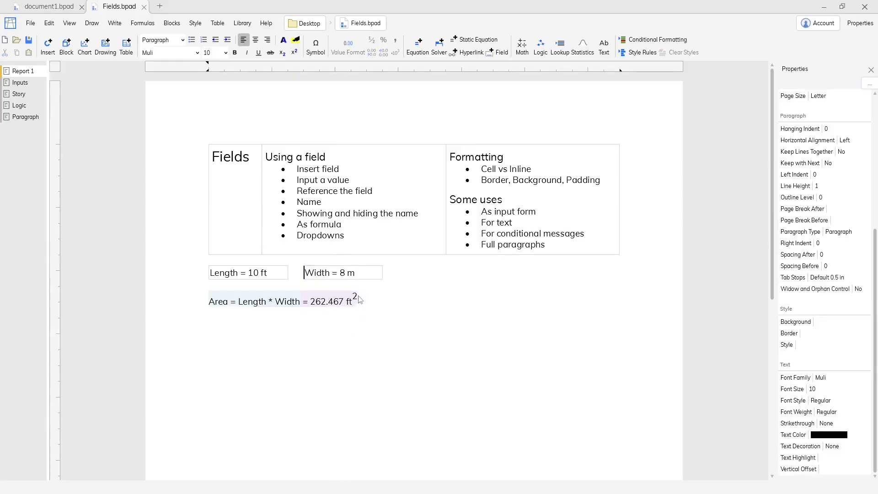
Step: Insert a third field one tab after the Width field and enter the text "This is the area of a square" in it
click(404, 273)
key(Tab)
key(Insert)
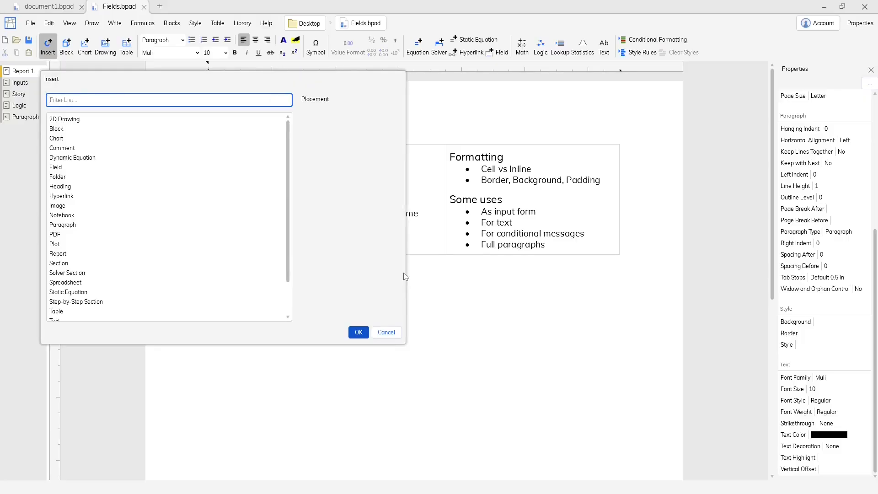
text(field)
key(Return)
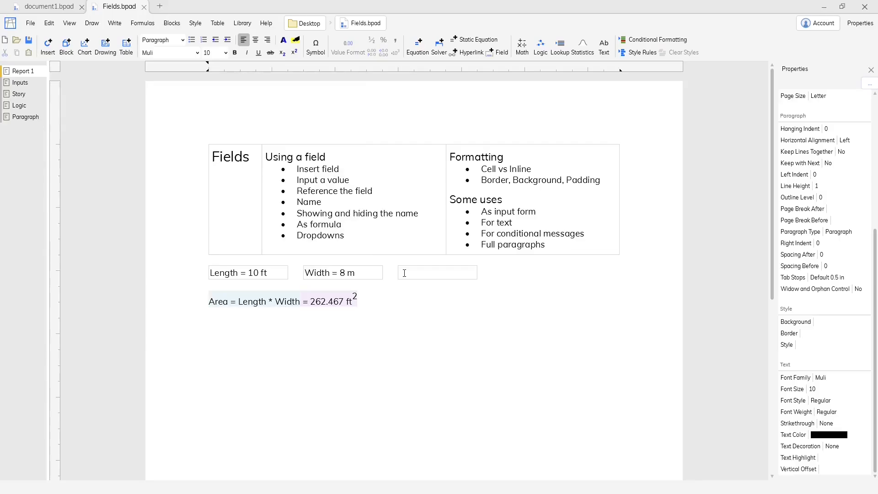
click(405, 273)
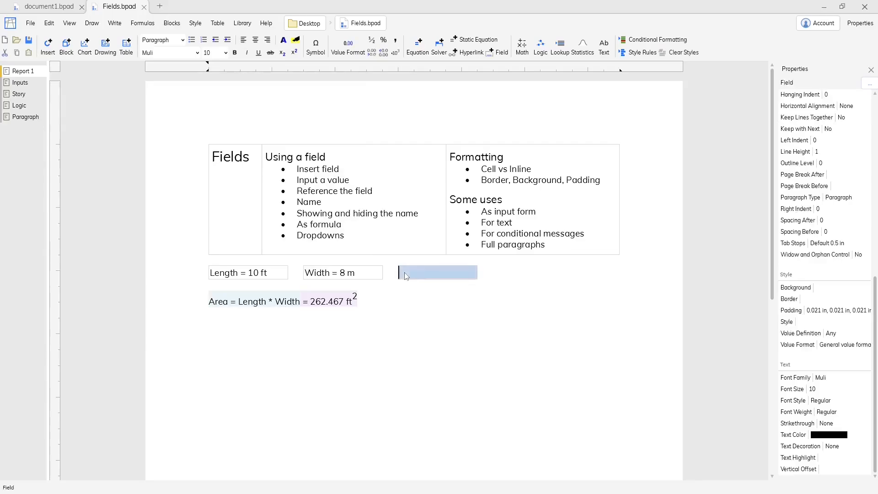
text(This i)
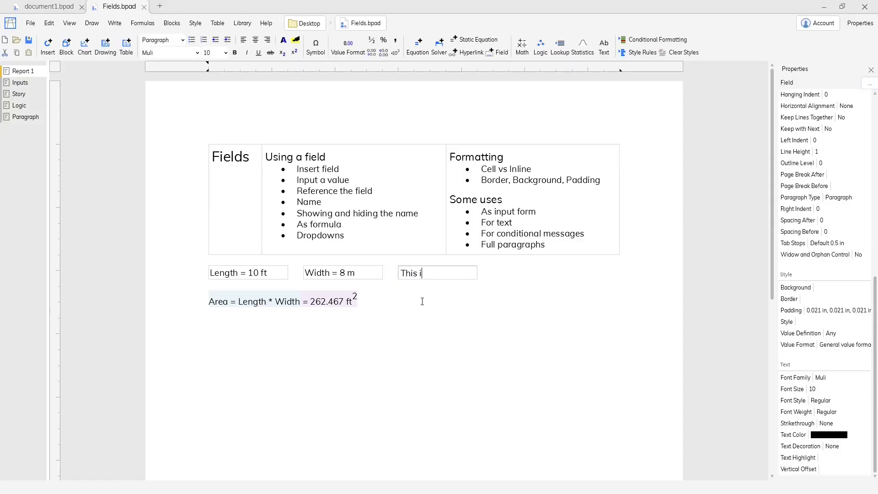
text(s the area of a square)
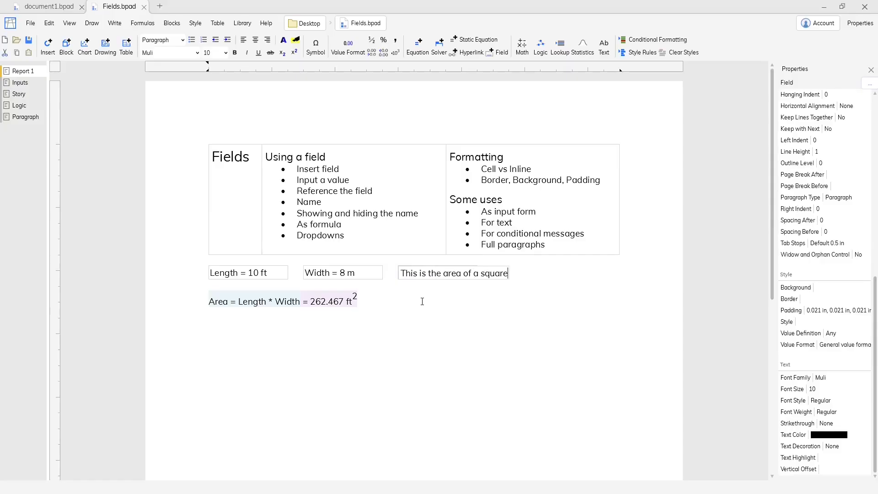
key(Return)
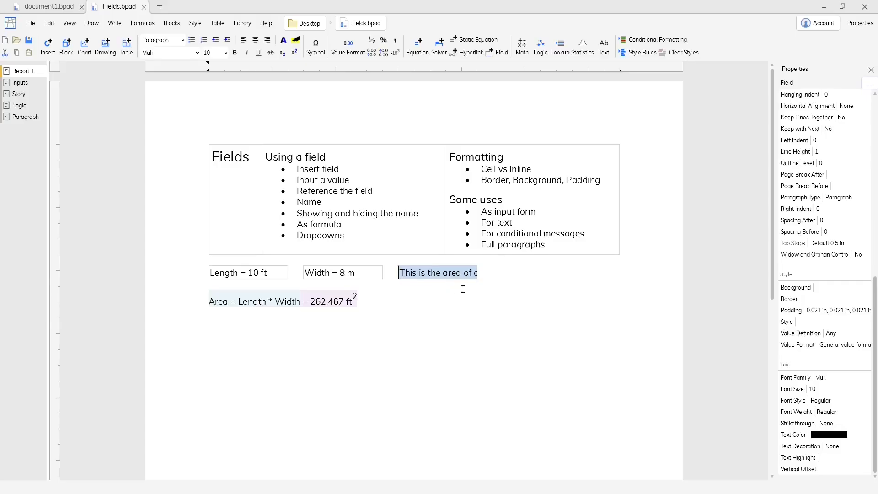
Step: Set the text field's width to 2.5 in and change its type to Inline
scroll(825, 324, up, 10)
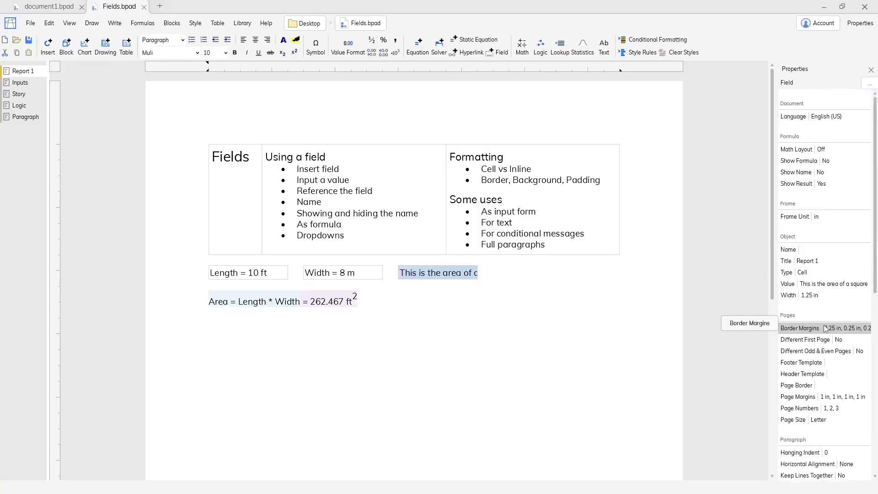
click(824, 295)
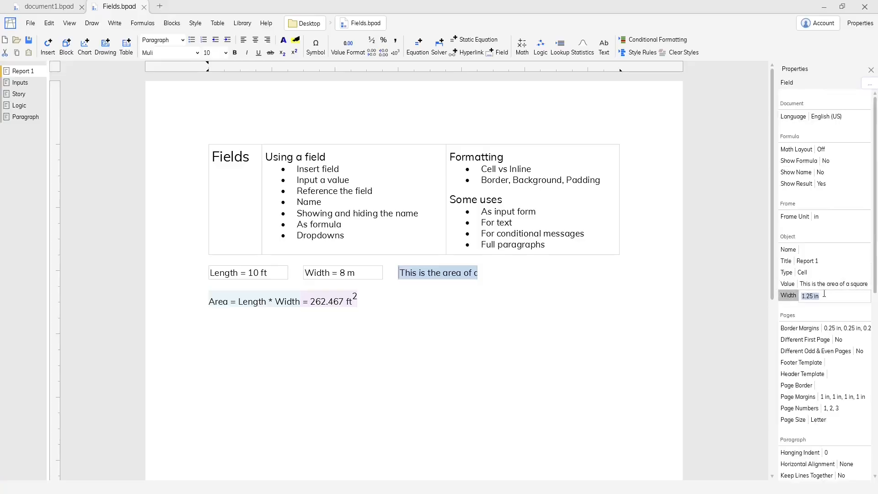
text(2.5)
key(Return)
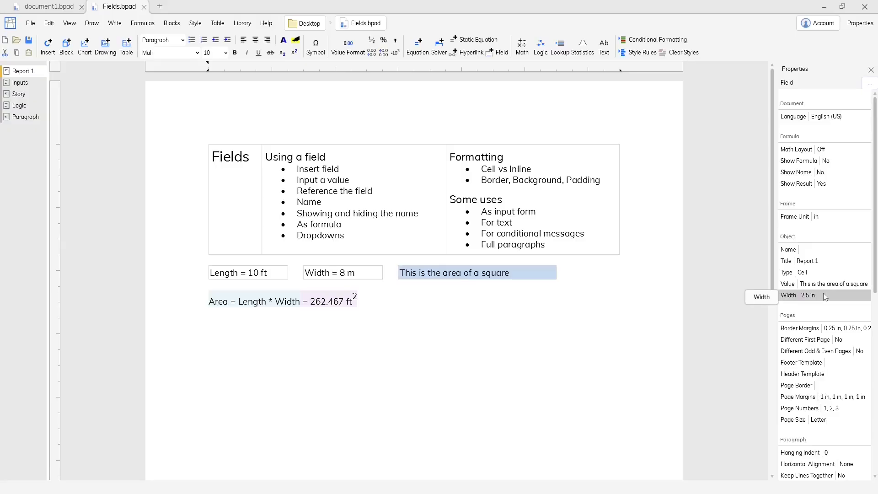
click(815, 272)
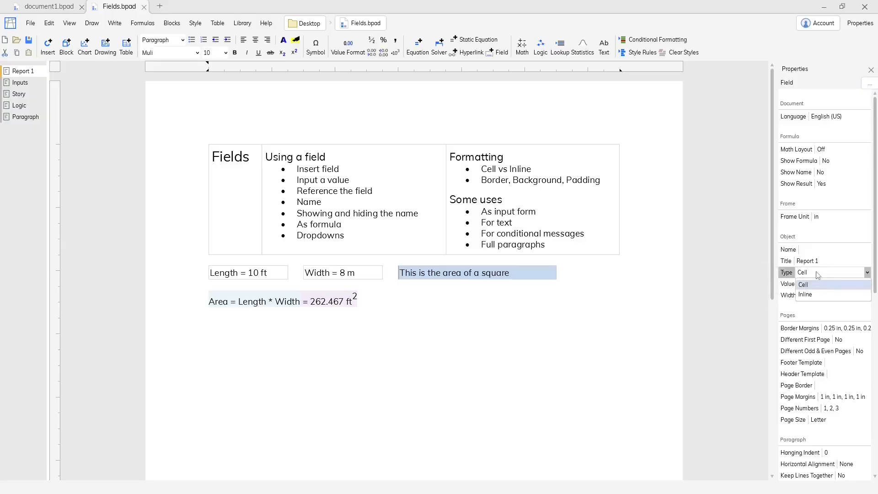
click(810, 296)
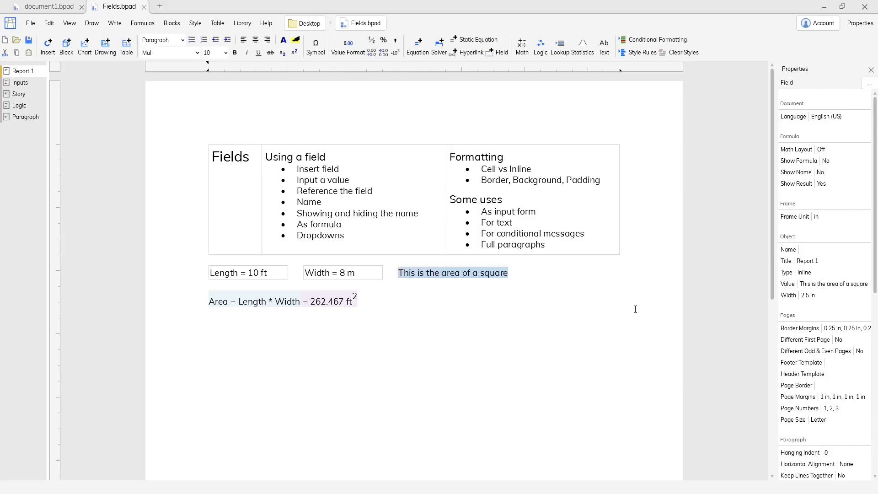
Step: Insert a field after the Area equation with a formula referencing the "This is the area of a square" text field
click(492, 305)
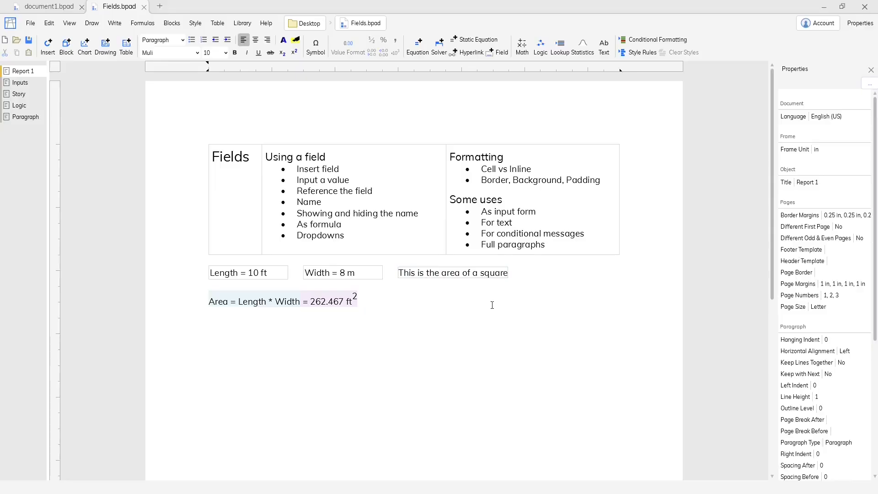
key(ctrl+space)
text(fi)
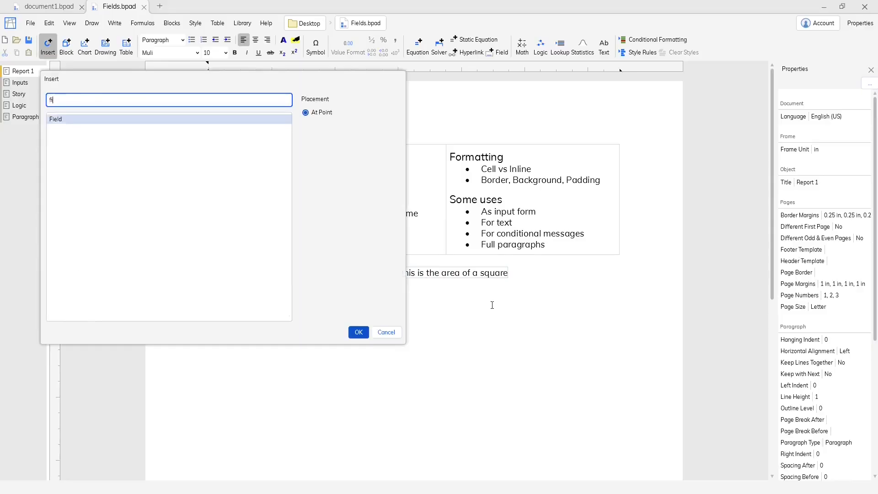
key(Return)
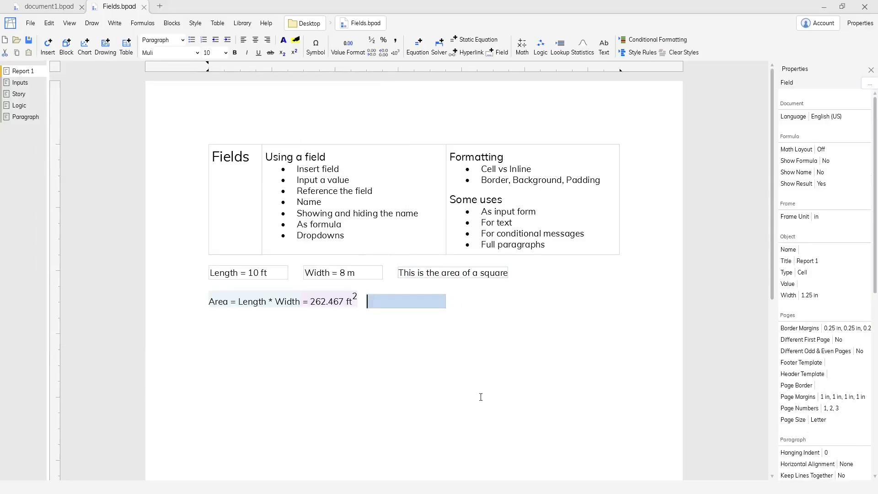
text(=)
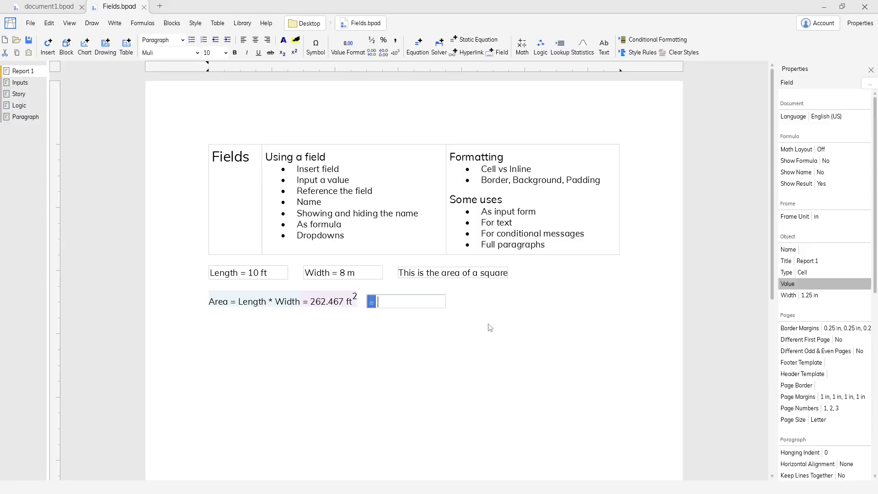
click(488, 277)
key(Return)
Step: Rename the text field beside the Width field as Description
click(488, 274)
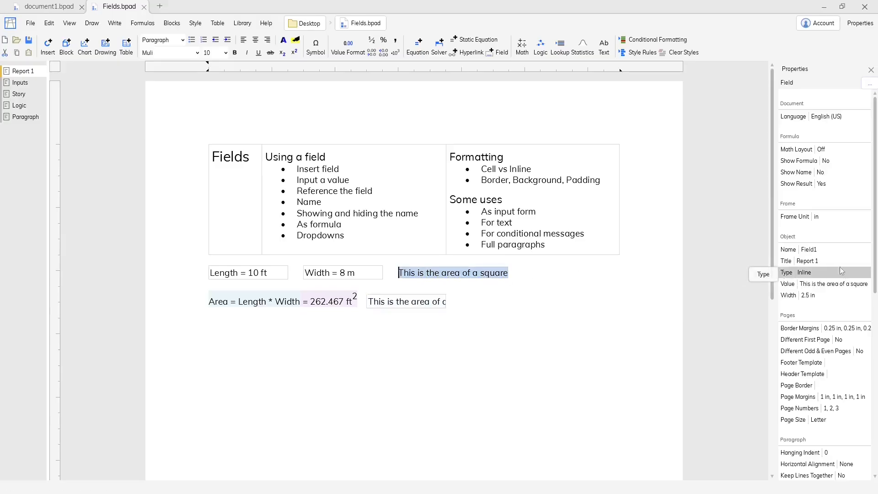
click(832, 250)
text(Description)
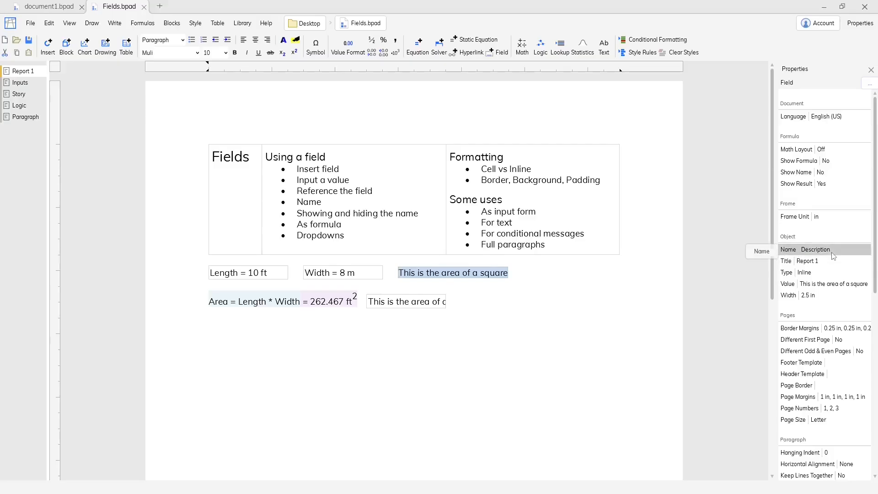
key(Return)
Step: Check the formula of the field beside the Area equation and set that field's type to Inline
click(415, 303)
double_click(416, 307)
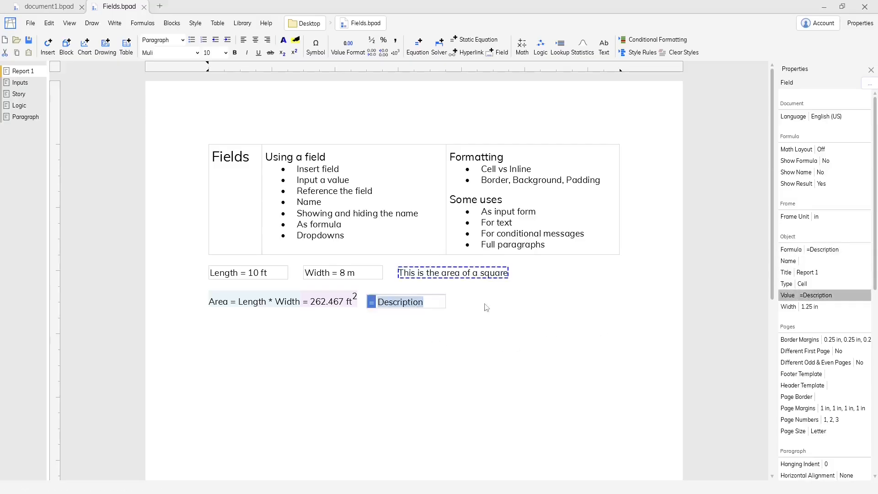
key(Return)
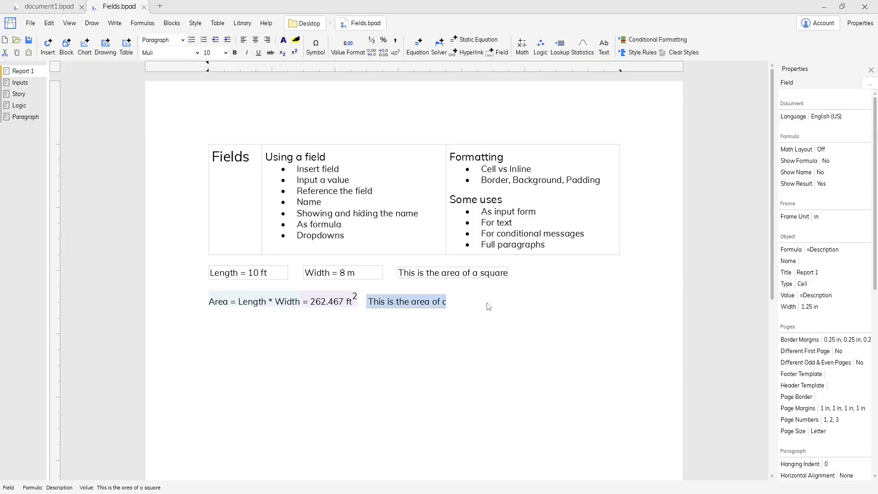
click(826, 285)
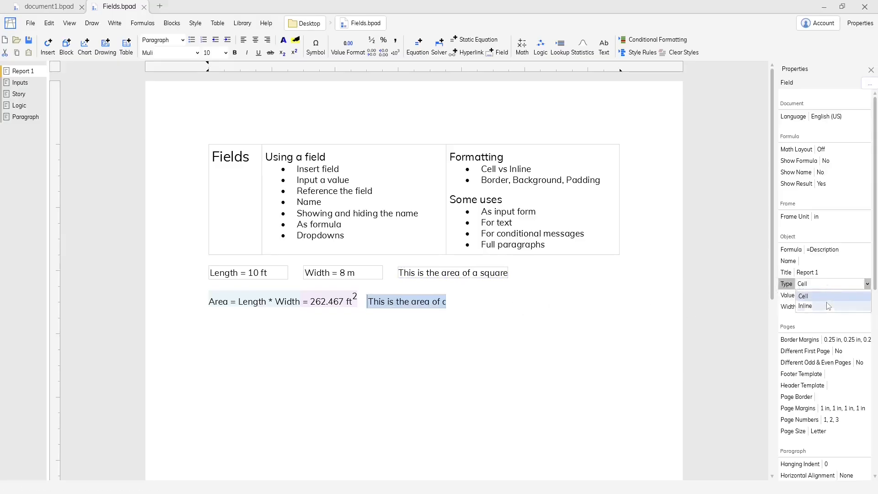
click(828, 305)
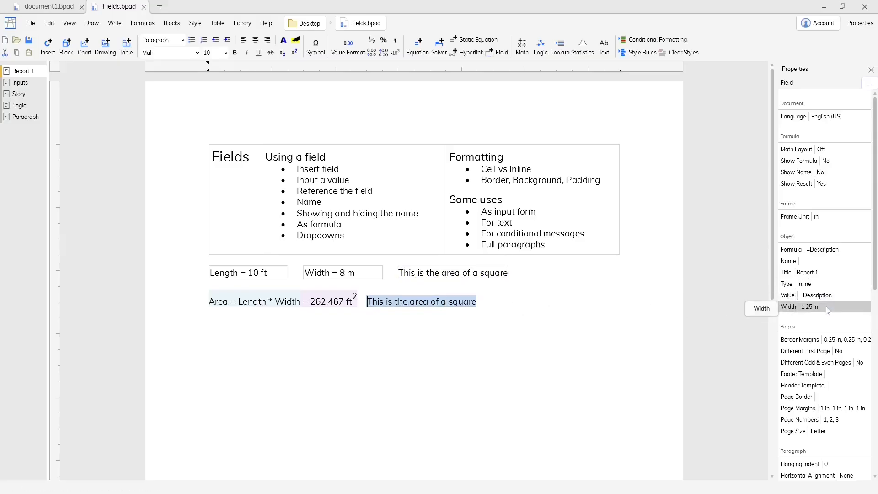
Step: Center the contents of the Length and Width fields together
click(343, 275)
ctrl+click(266, 274)
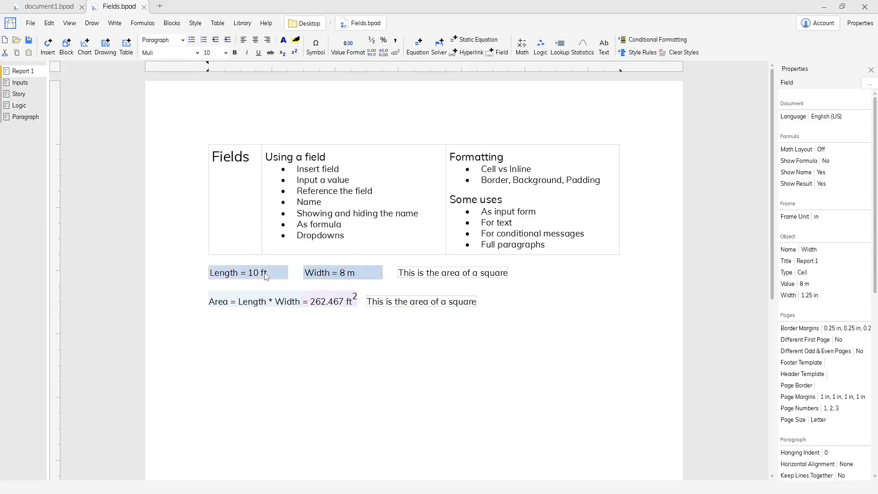
click(255, 41)
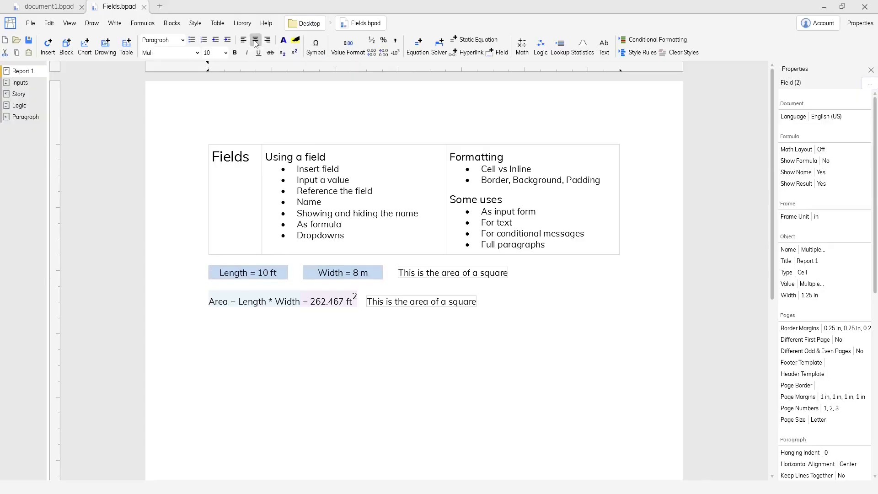
Step: Apply a solid black border of thickness 1 on all 4 sides of the Length and Width fields
scroll(857, 215, down, 12)
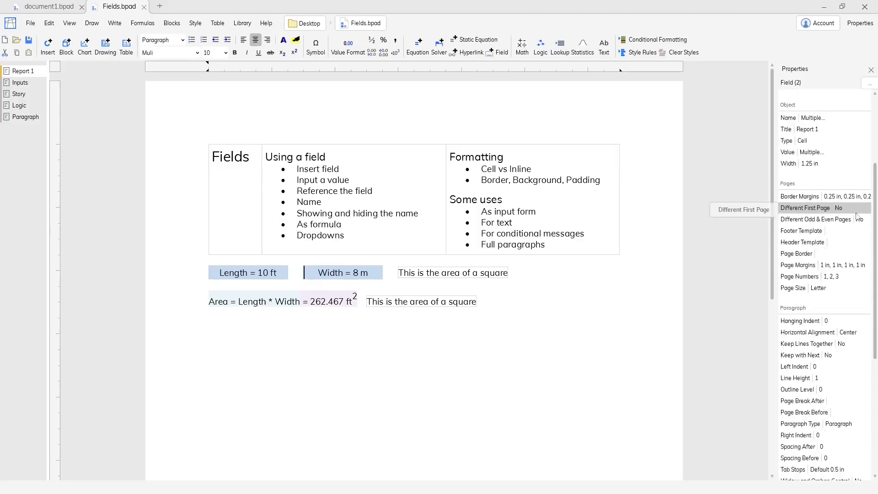
scroll(857, 214, down, 3)
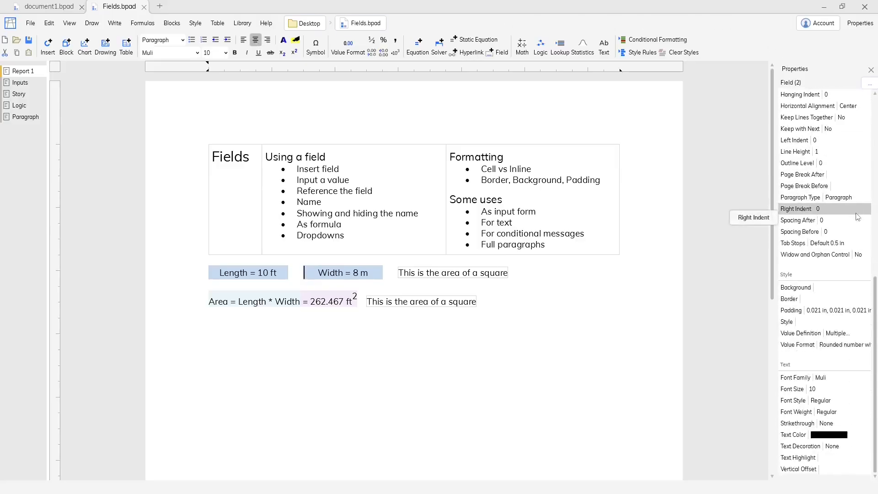
click(819, 299)
click(76, 303)
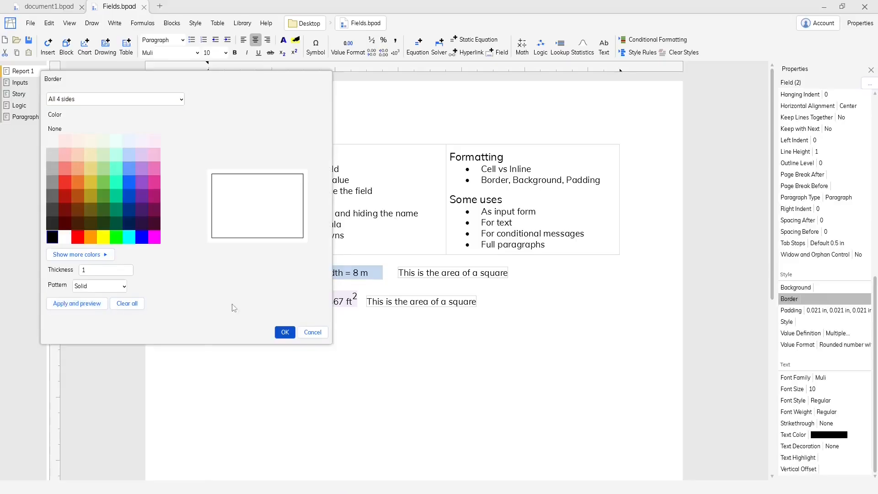
click(285, 333)
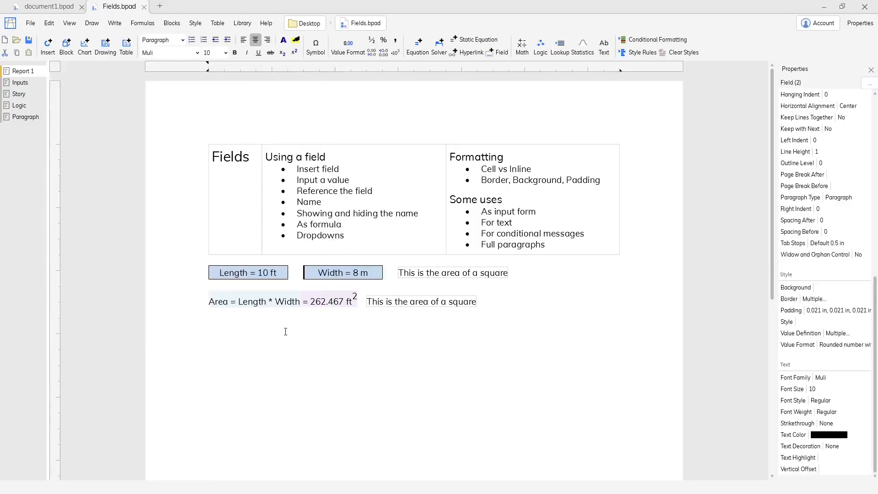
Step: Set the left, top, right and bottom padding of the Length and Width fields to 0.05 inches
click(799, 311)
text(.05)
key(Tab)
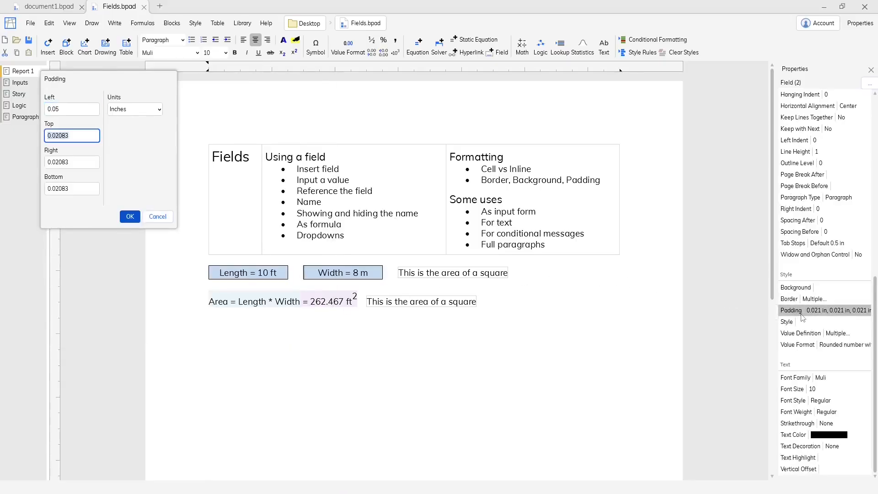
text(.05)
key(Tab)
text(.05)
key(Tab)
text(.05)
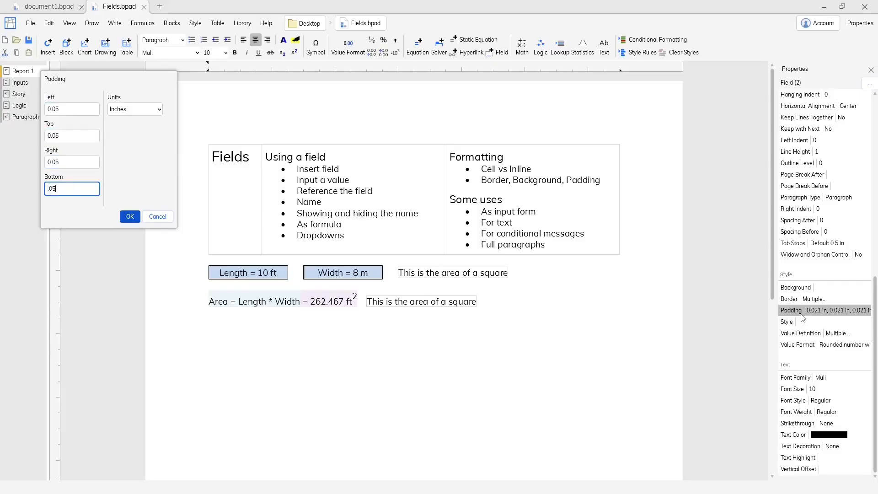
key(Return)
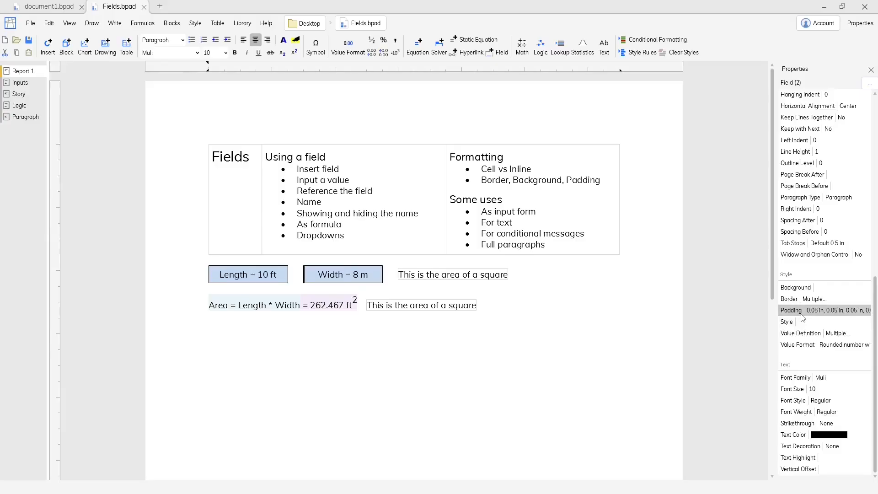
Step: Give the Length and Width fields a pale cream background color
click(814, 287)
click(91, 110)
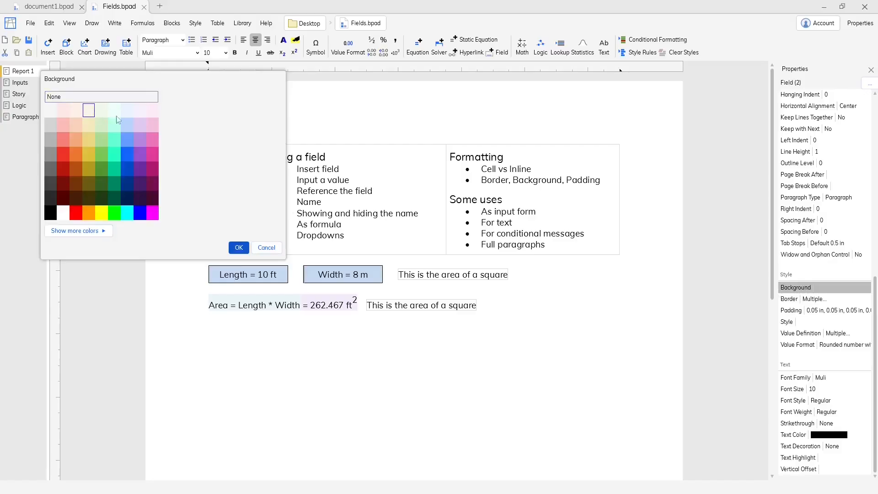
click(242, 247)
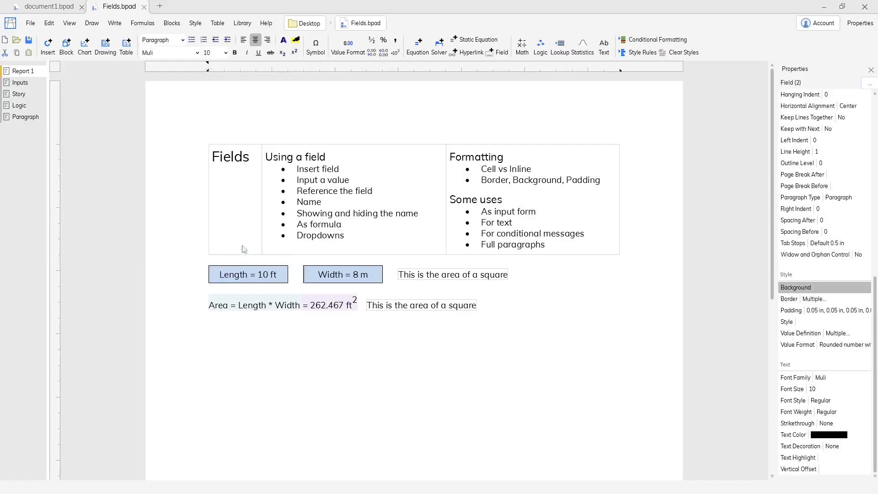
Step: Add a tab stop at 3.375 inches to the Area line to shift its description field
click(488, 305)
click(367, 305)
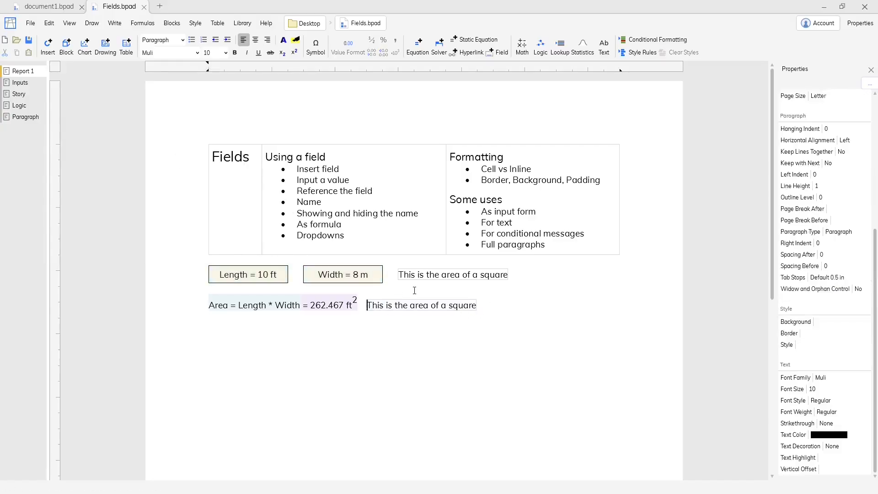
click(422, 69)
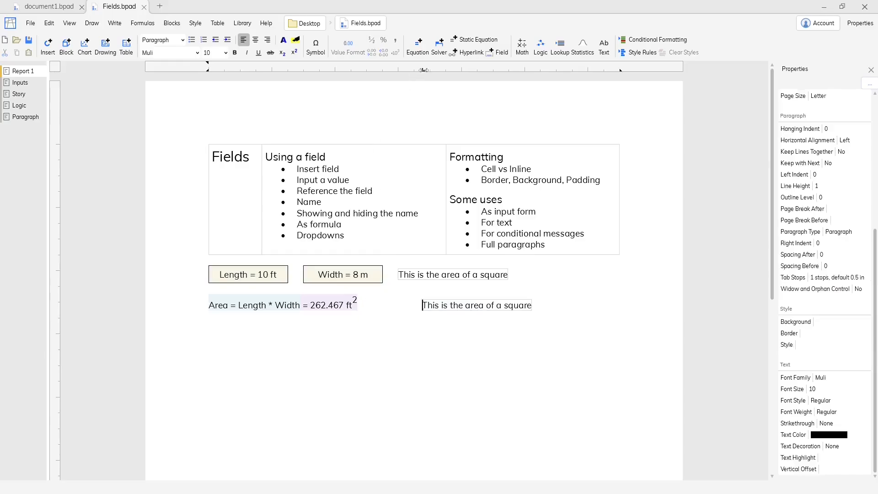
Step: Give the 3.375-inch tab stop on the Area line a dotted leader
right_click(424, 69)
click(450, 145)
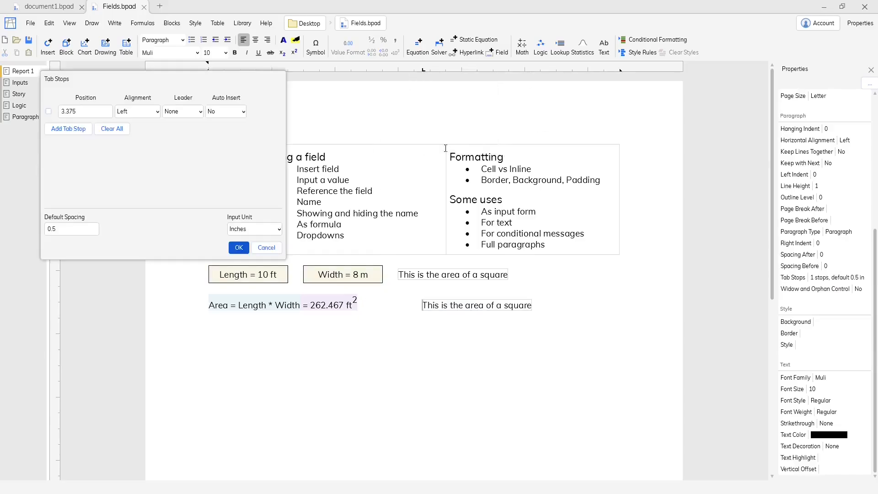
click(199, 114)
click(180, 154)
click(239, 247)
click(576, 307)
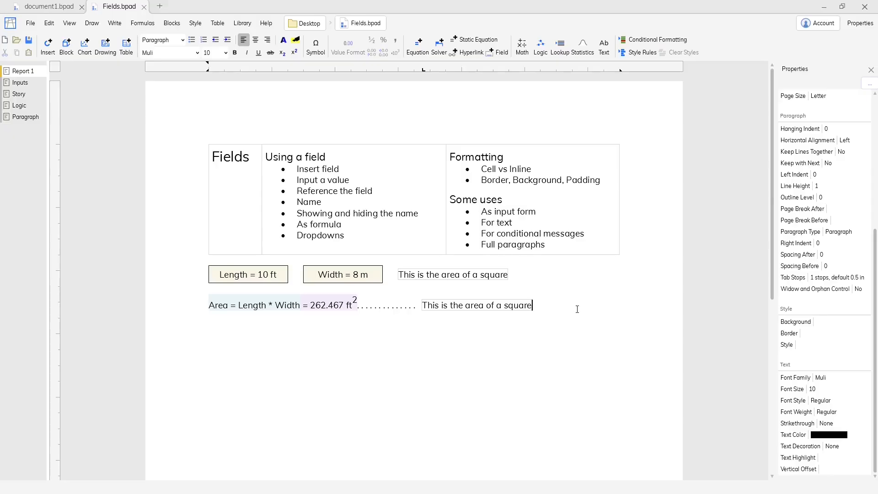
Step: On the Inputs report, set the load type field to torsion and the reliability field to 99.9%
click(17, 83)
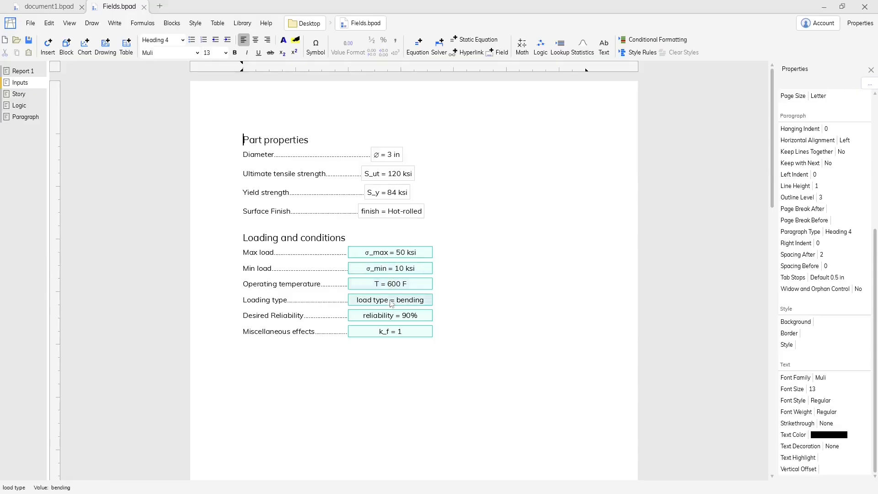
click(402, 300)
click(404, 331)
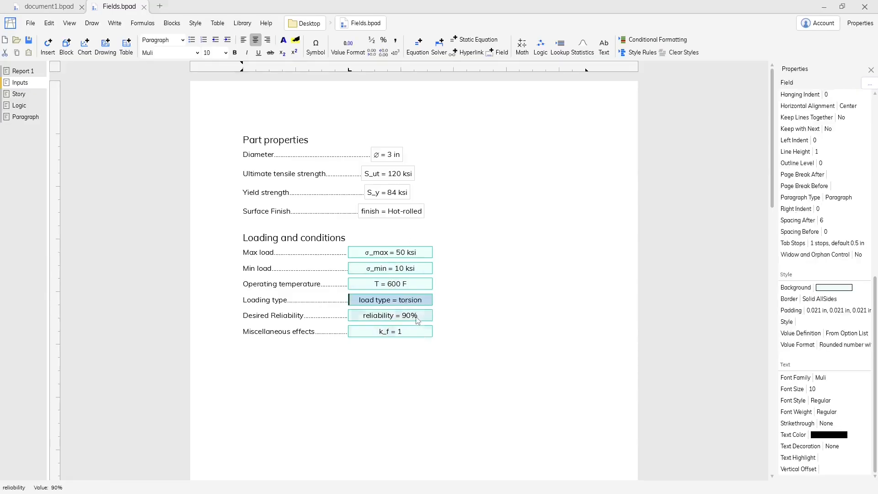
click(405, 316)
click(406, 366)
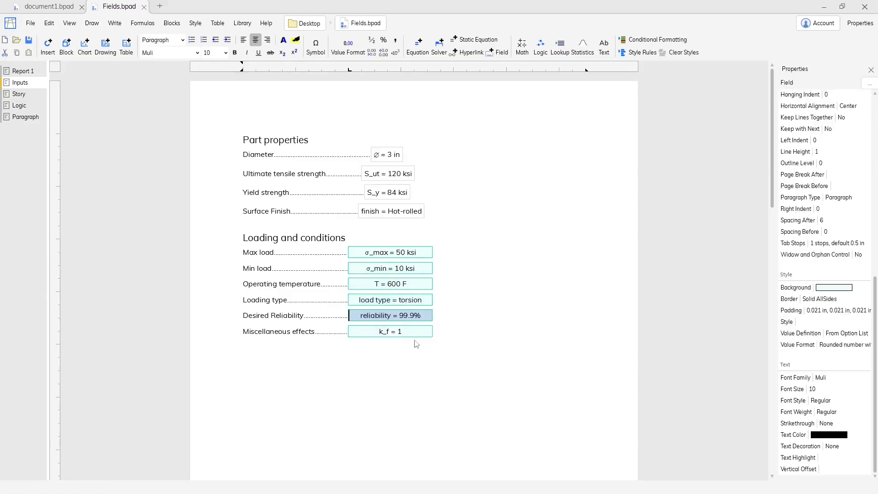
Step: Hide the automatic borders around the Part properties fields, and show them again
click(452, 203)
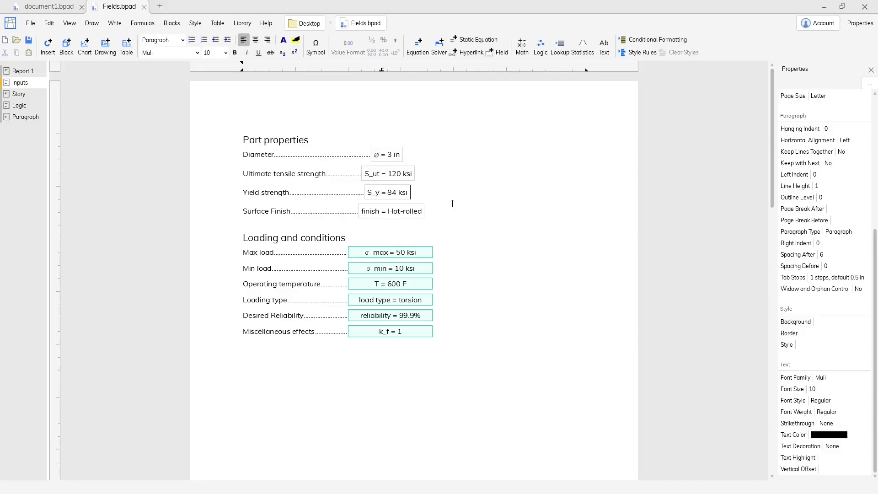
click(70, 23)
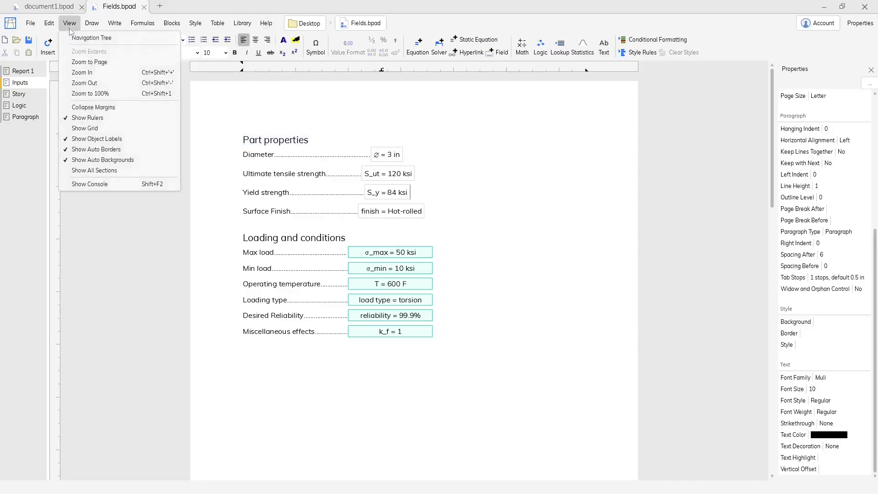
click(114, 149)
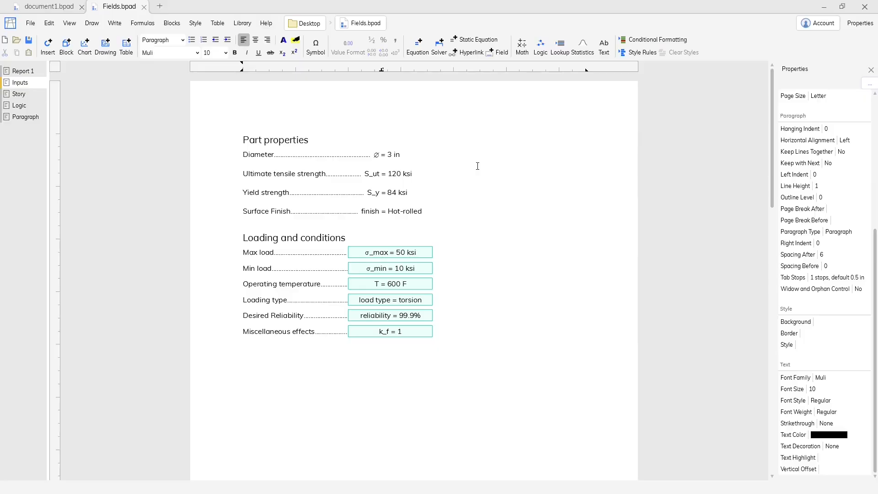
click(70, 23)
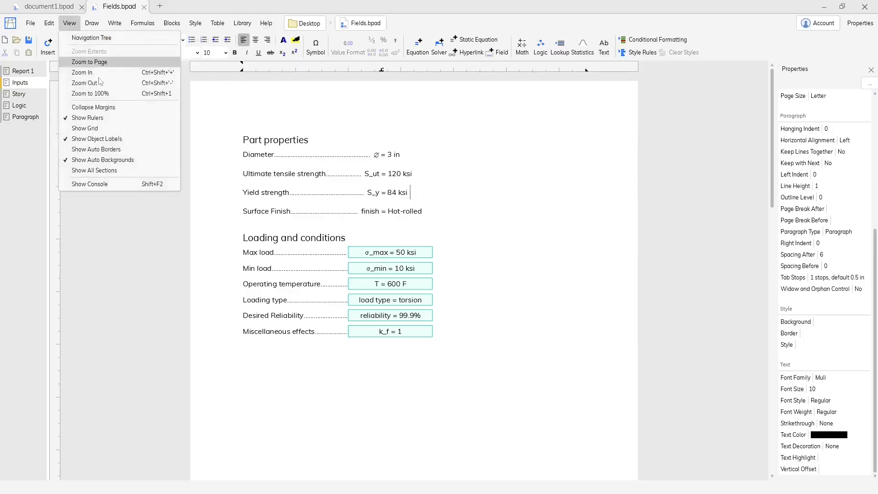
click(120, 149)
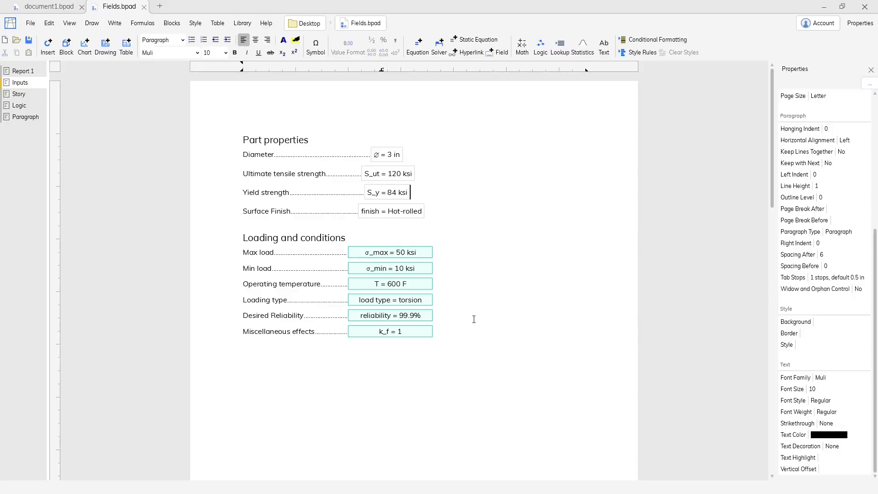
Step: On the Story report, replace the value of the Name field with a different first name
click(33, 99)
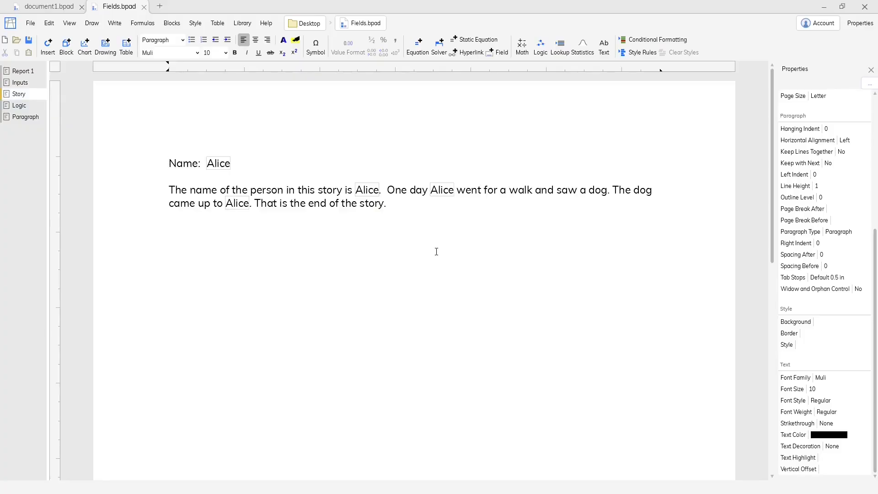
click(222, 171)
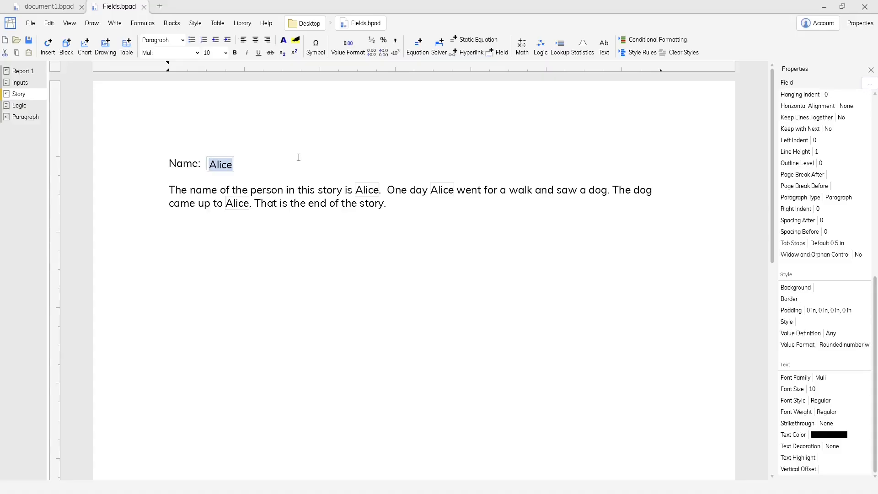
text(Bob)
key(Return)
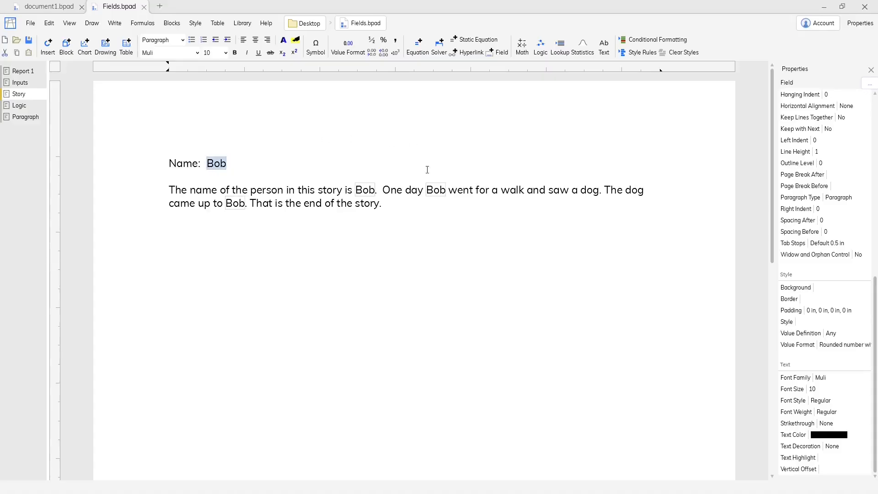
Step: Inspect the formula of a name reference in the story text and the Check equation on the Logic report
double_click(436, 189)
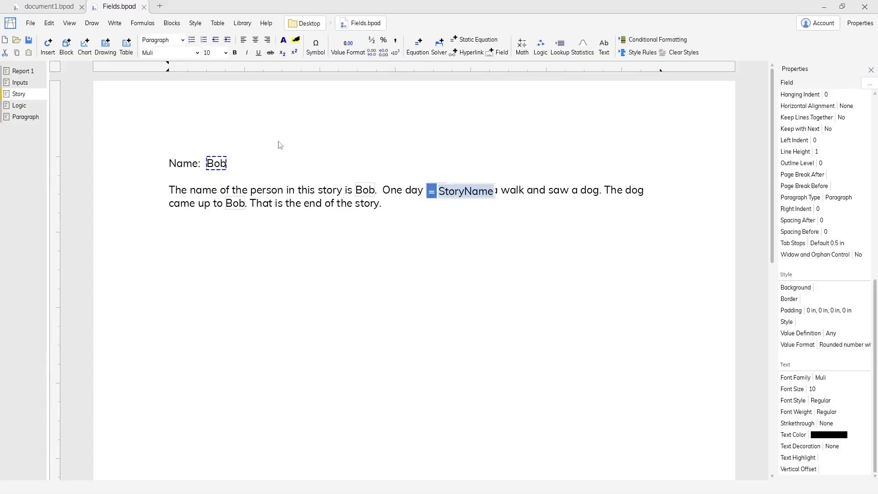
key(Escape)
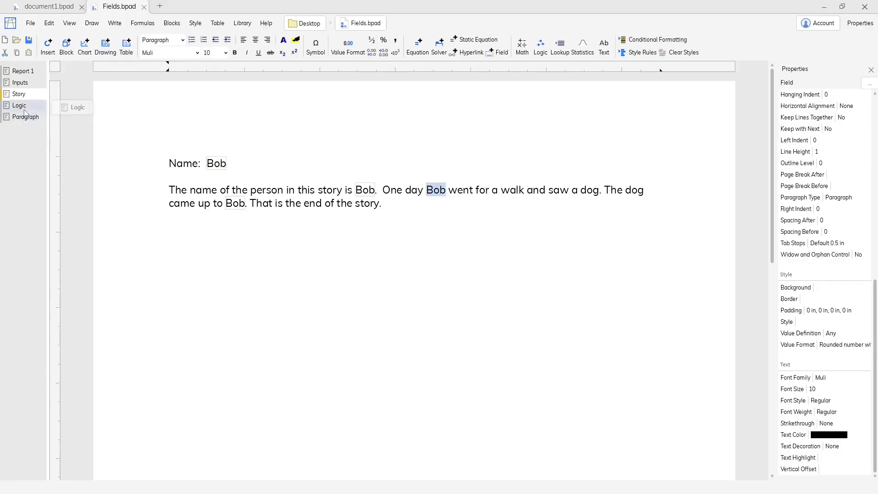
click(24, 109)
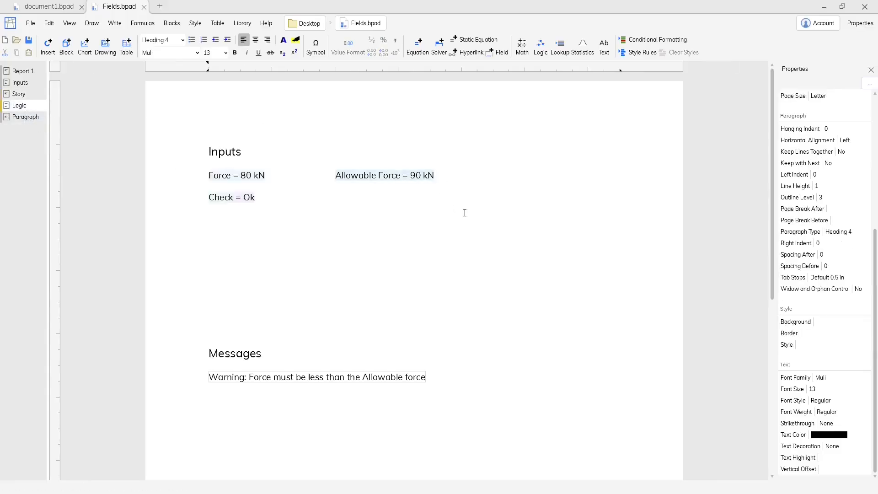
double_click(239, 201)
click(293, 211)
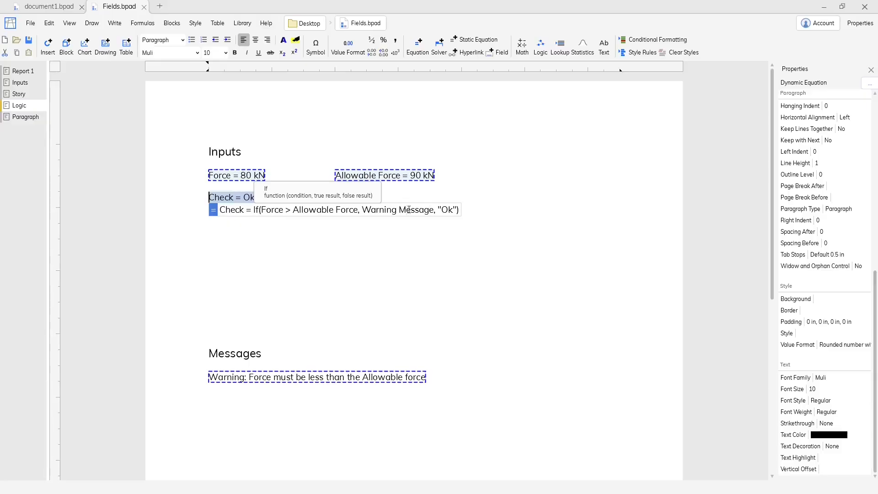
key(Escape)
Step: Set the Force equation on the Logic report to 100 kN
click(247, 179)
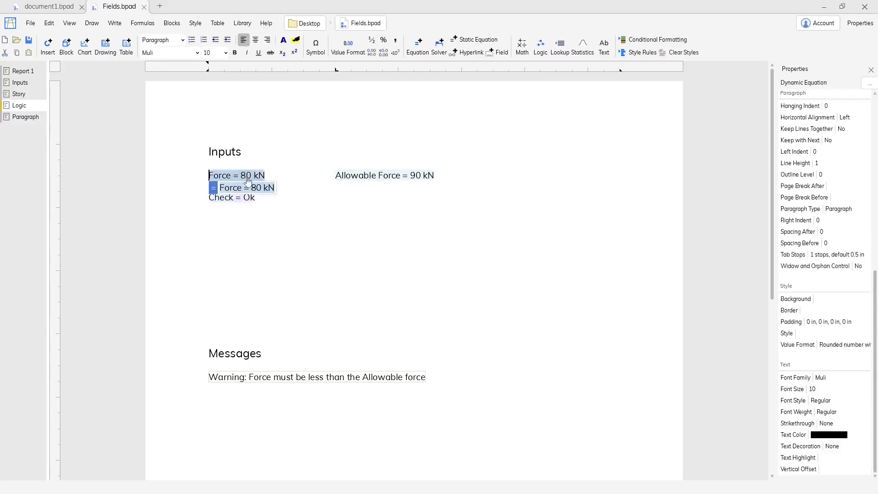
click(256, 187)
key(BackSpace)
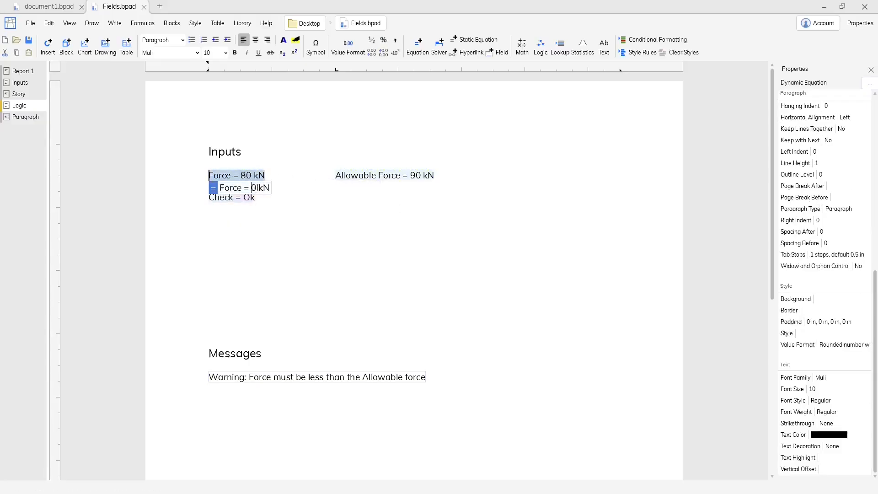
text(10)
key(Return)
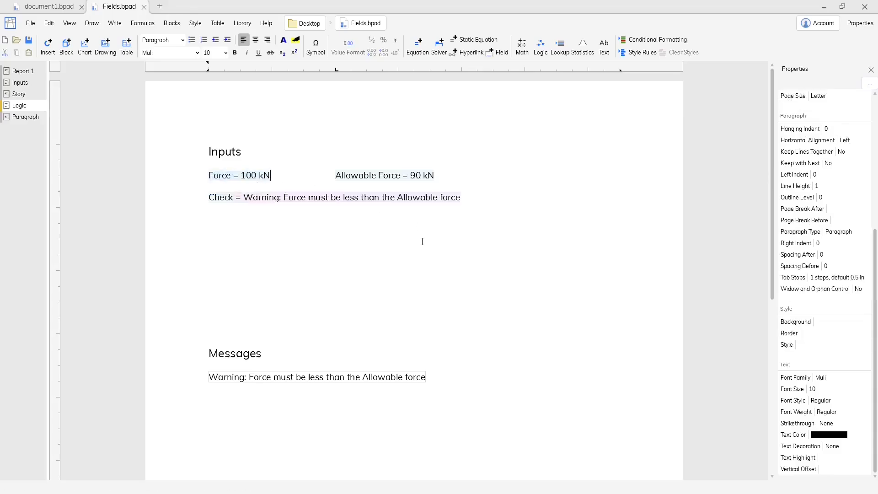
Step: View the Paragraph report, and insert a new field on its own line below the Area equation in Report 1
click(21, 119)
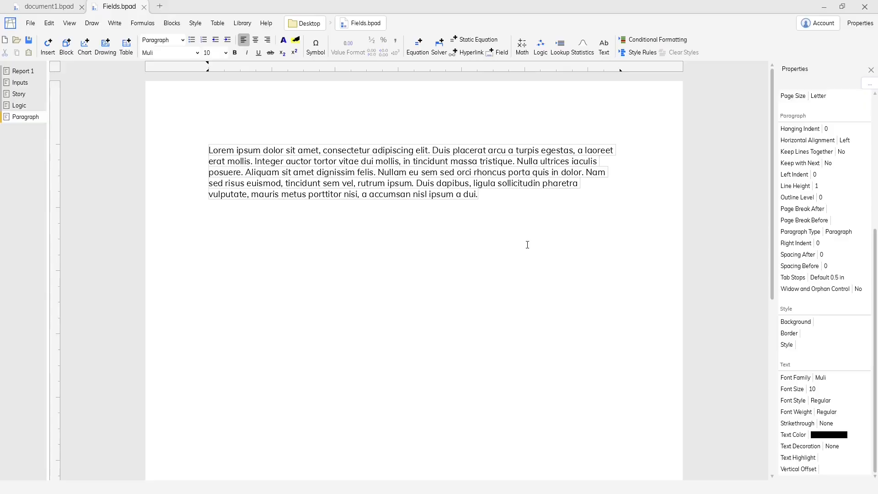
click(23, 71)
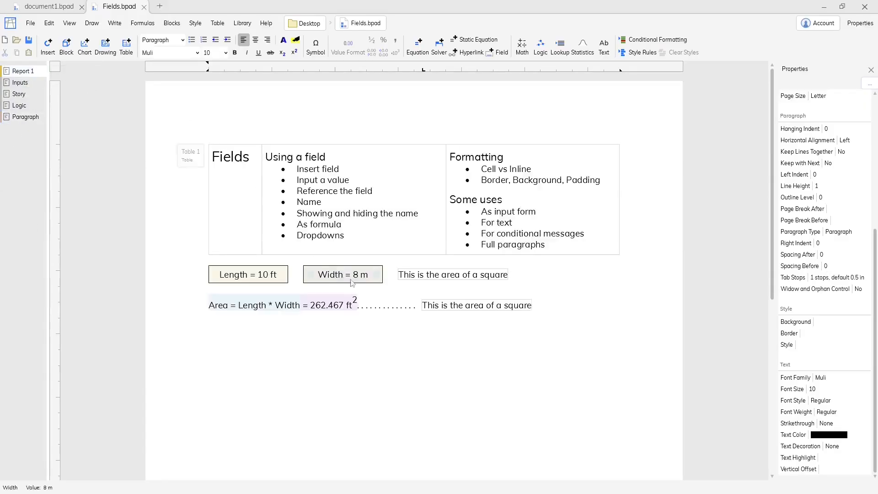
key(Return)
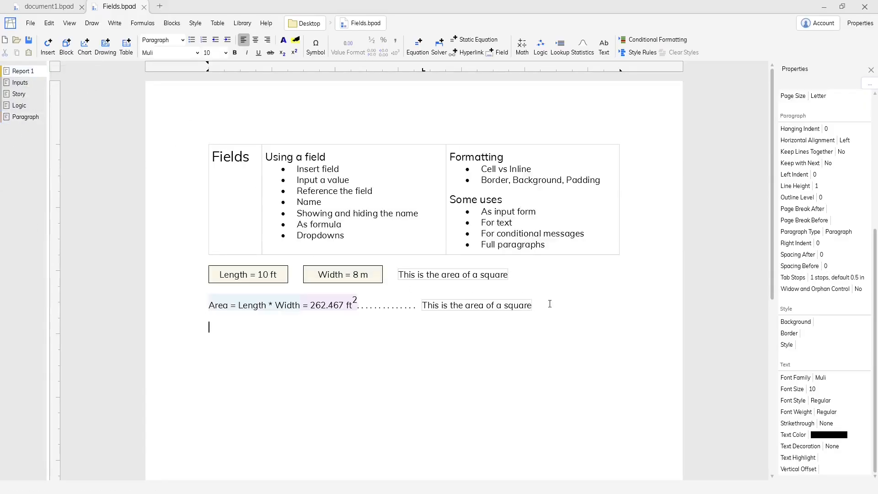
key(ctrl+i)
text(fi)
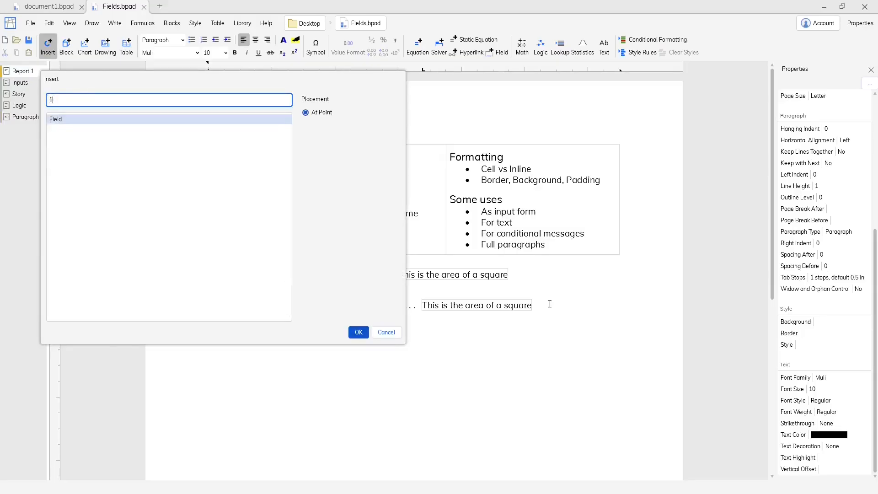
key(Return)
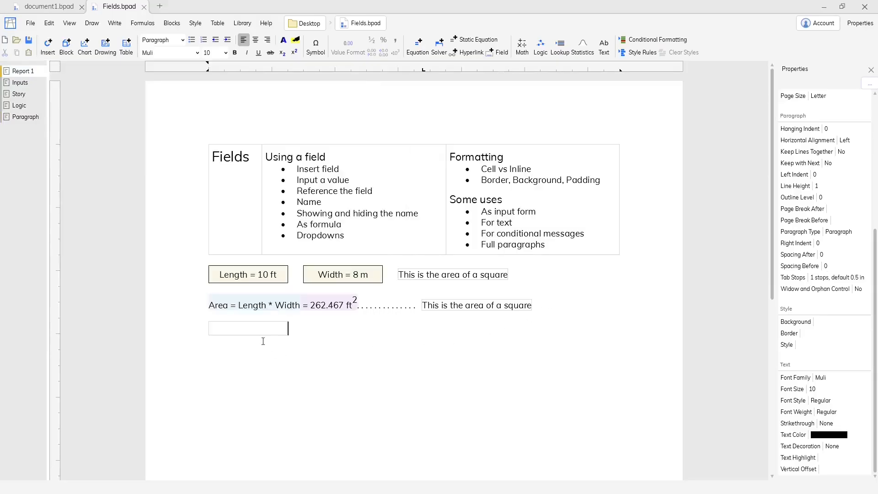
Step: Change the type of the new empty field below the Area equation to Inline
click(261, 334)
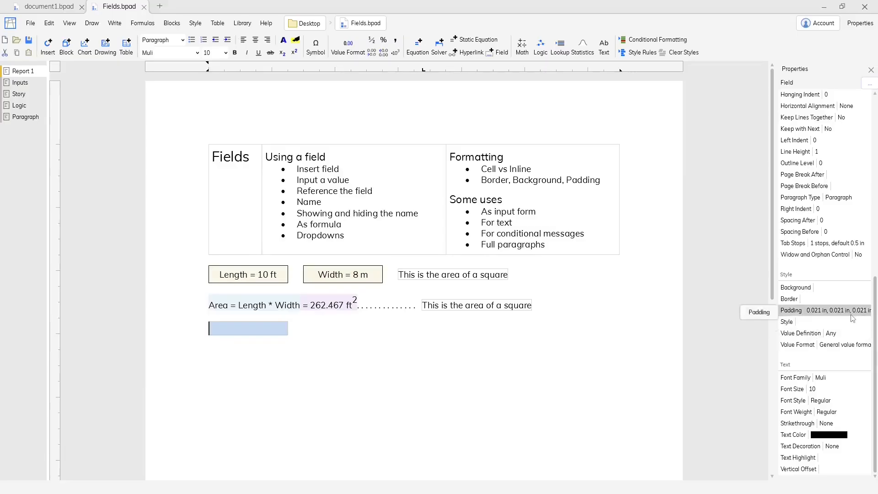
scroll(849, 315, up, 3)
scroll(850, 314, up, 4)
click(818, 273)
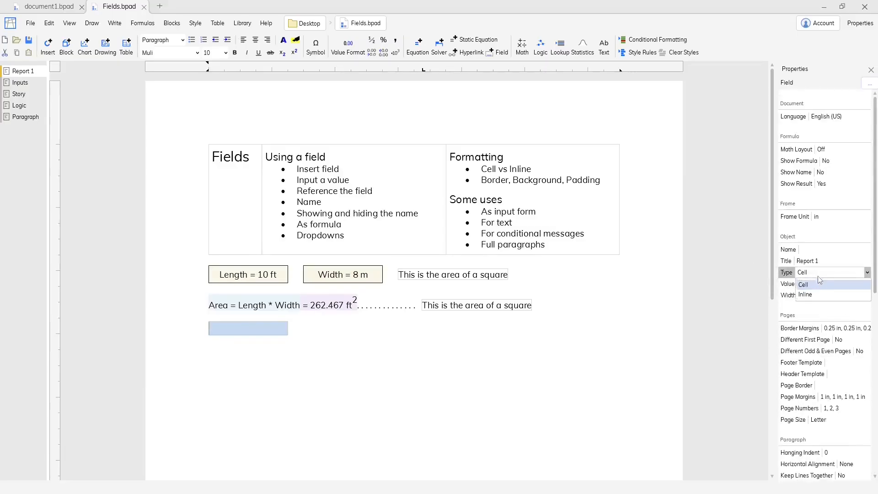
click(805, 294)
Step: Set the new inline field's value to a reference to the Lorem ipsum field, Paragraph.LoremIpsum
text(=)
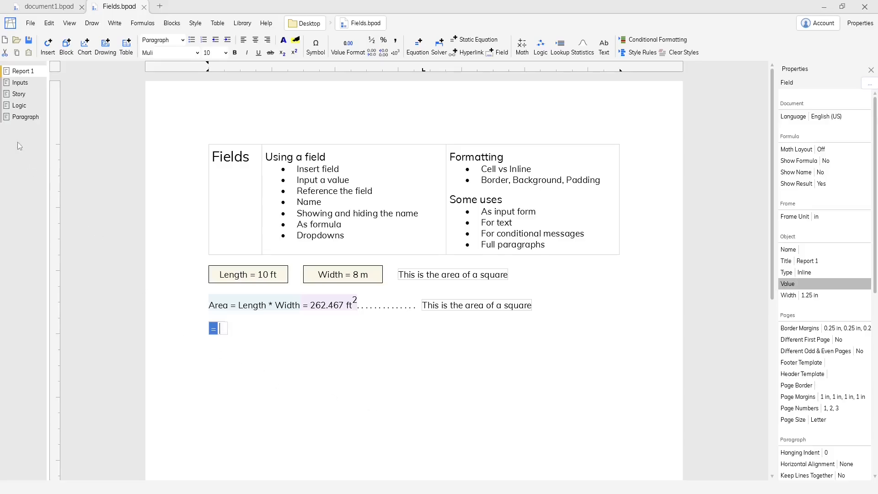
click(22, 120)
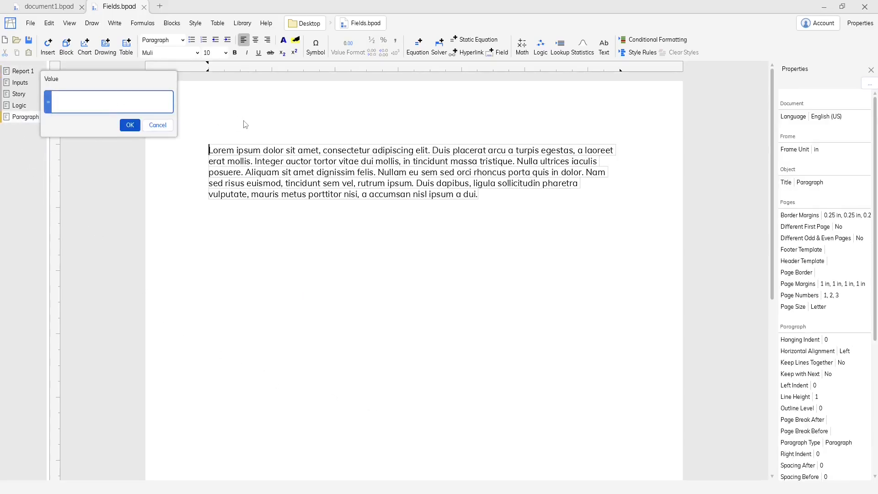
click(259, 152)
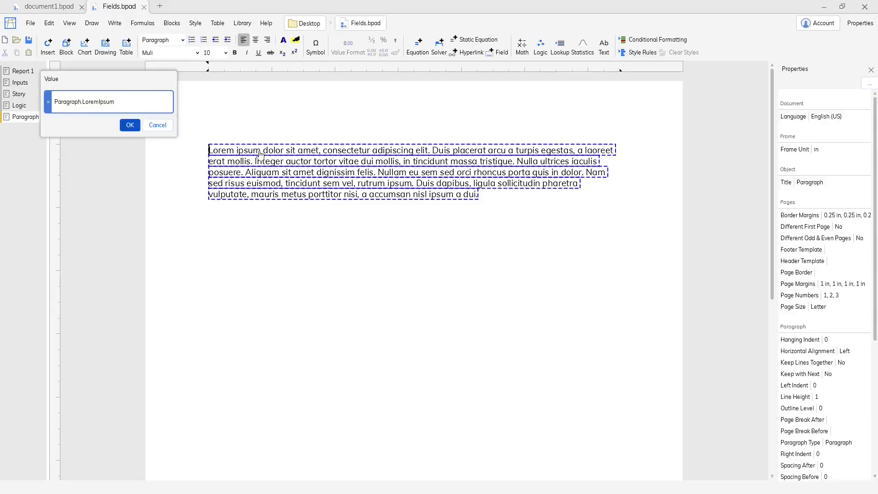
click(130, 126)
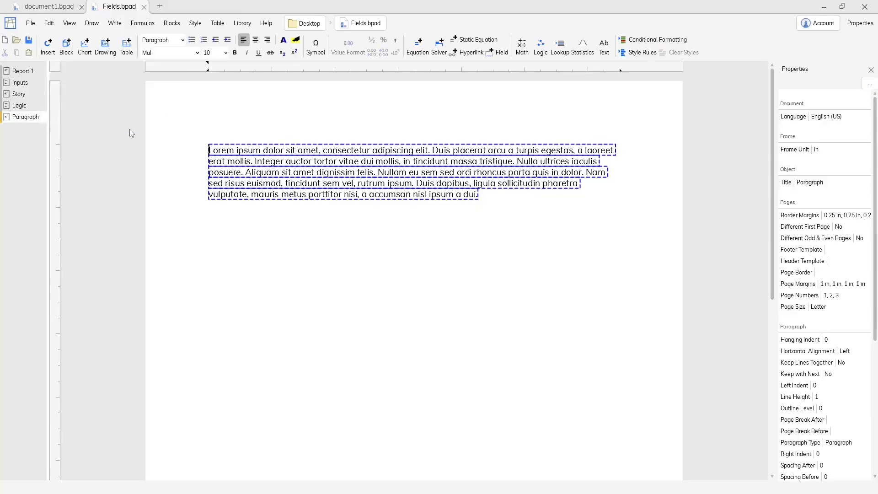
Step: Indent the first line of the Lorem ipsum paragraph in Report 1 by 0.375 in and set its line height to 2
click(510, 376)
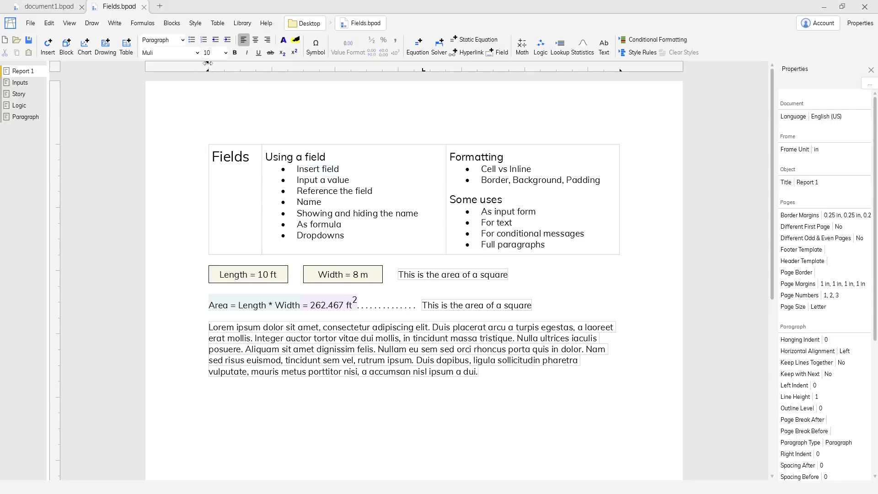
drag(207, 65, 238, 66)
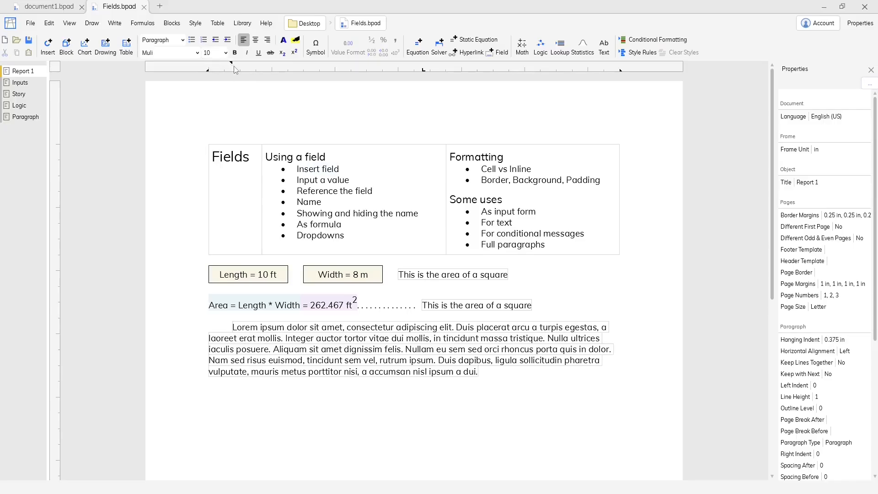
click(837, 396)
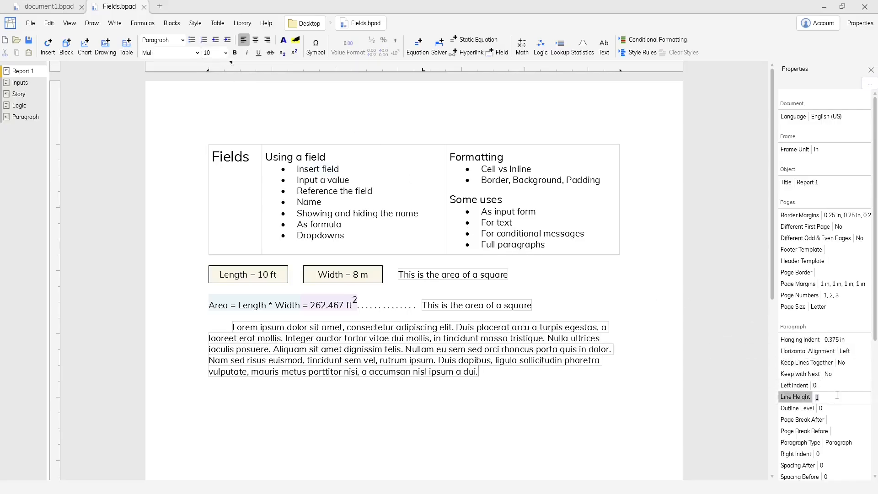
text(2)
key(Return)
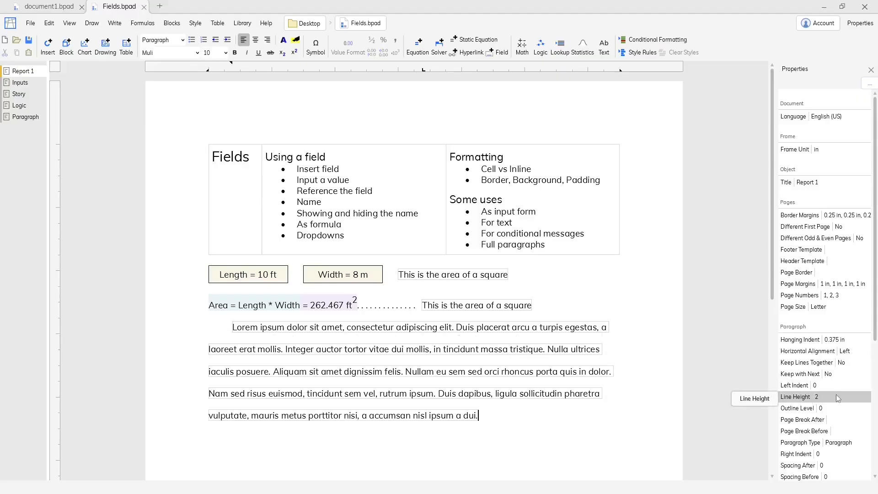